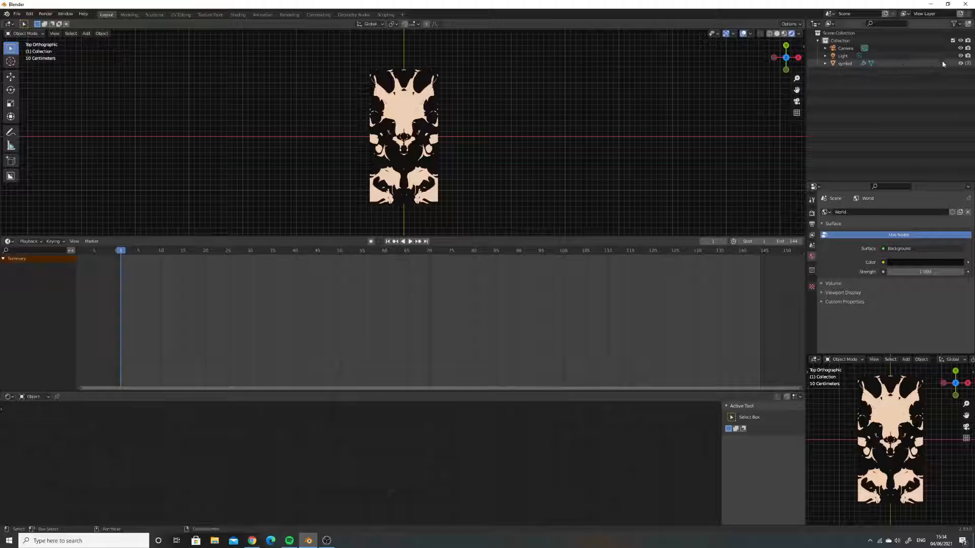
Step: Hide the existing symbol object and add a new plane at the scene origin
{"action": "left_click", "coordinate": [960, 64]}
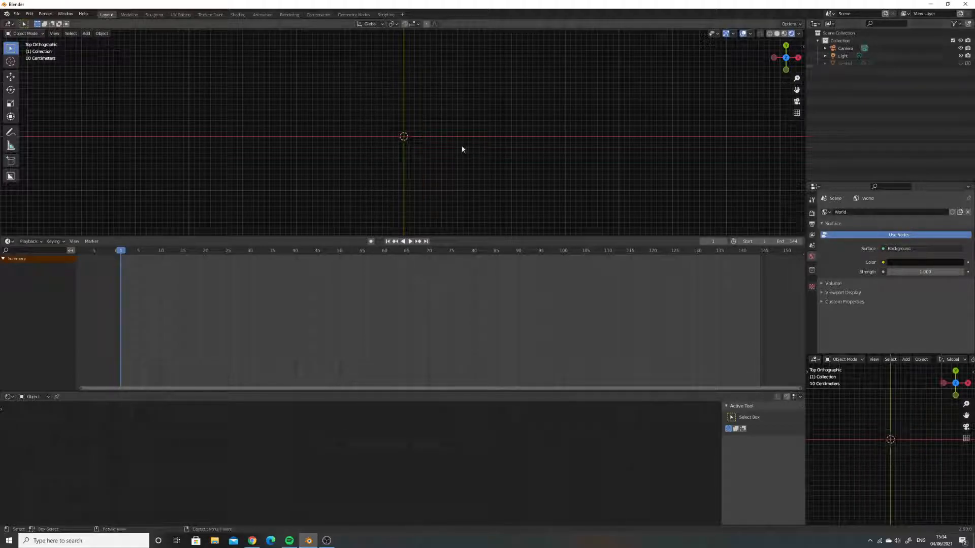
{"action": "key", "text": "shift+a"}
{"action": "left_click", "coordinate": [492, 156]}
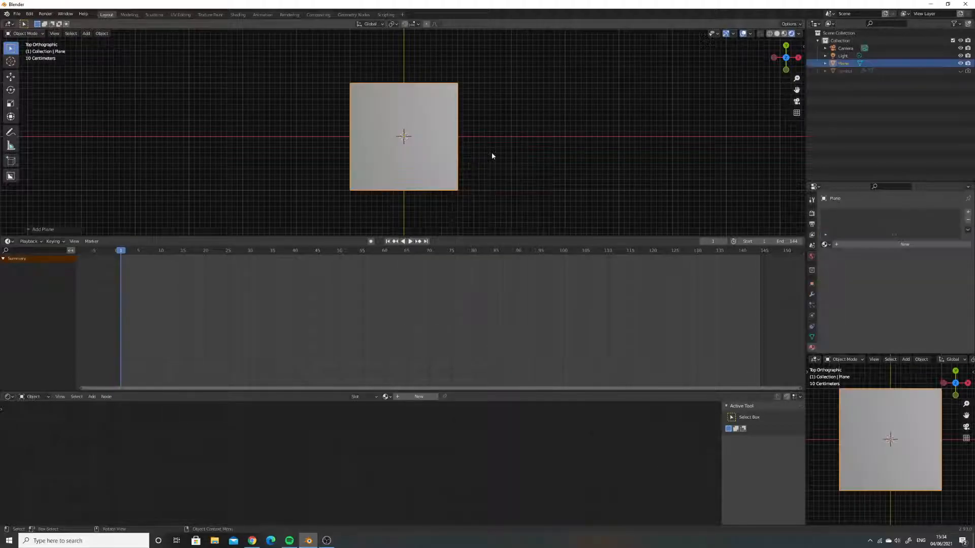
Step: Split the plane with a centred vertical loop cut and delete the vertices of its left half
{"action": "key", "text": "Tab"}
{"action": "key", "text": "ctrl+r"}
{"action": "left_click", "coordinate": [407, 87]}
{"action": "left_click", "coordinate": [406, 87]}
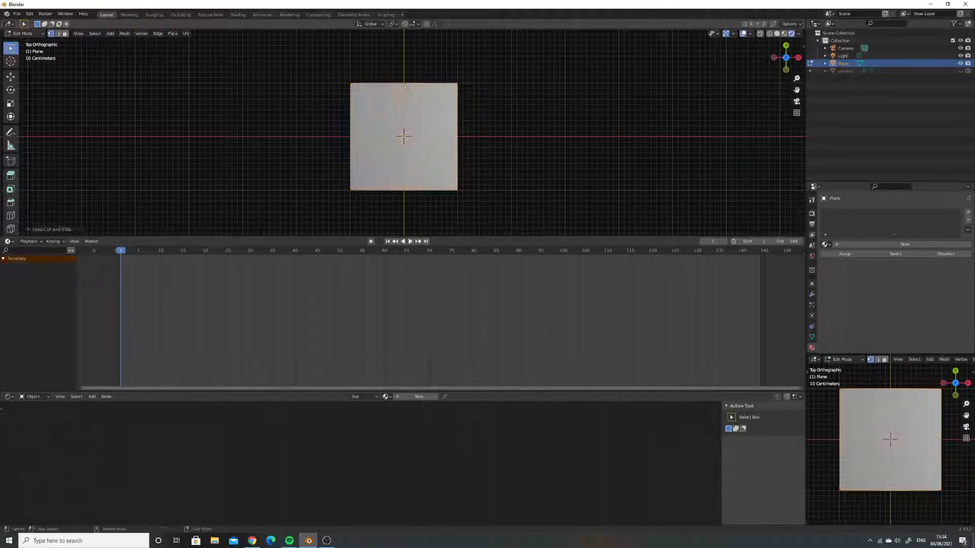
{"action": "left_click_drag", "start_coordinate": [321, 69], "coordinate": [379, 199]}
{"action": "key", "text": "x"}
{"action": "left_click", "coordinate": [374, 168]}
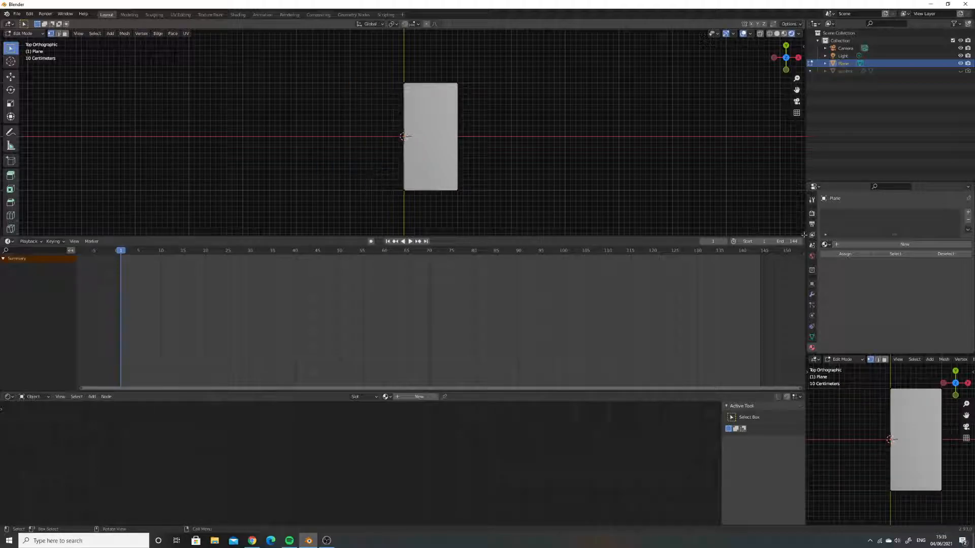
Step: Add a Mirror modifier to the half plane
{"action": "left_click", "coordinate": [812, 295]}
{"action": "left_click", "coordinate": [837, 211]}
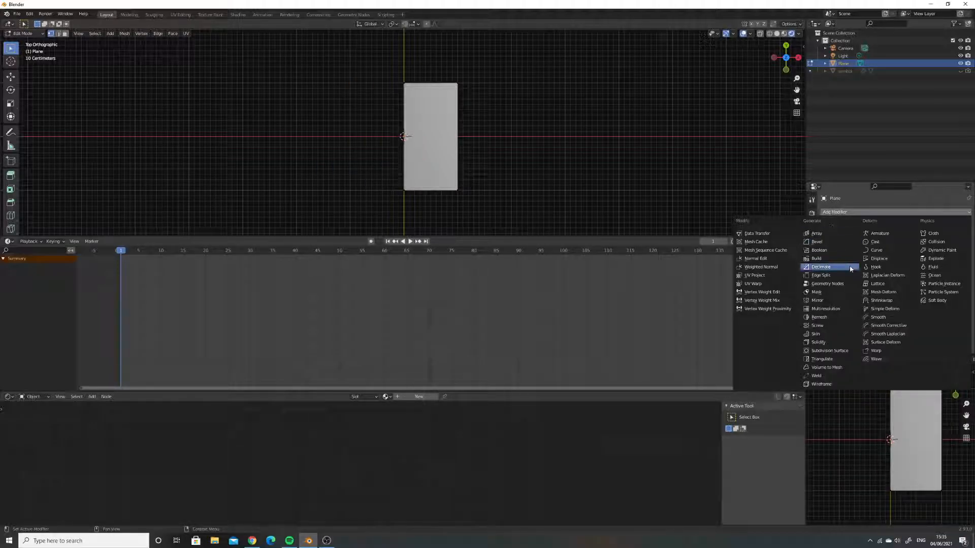
{"action": "left_click", "coordinate": [829, 301]}
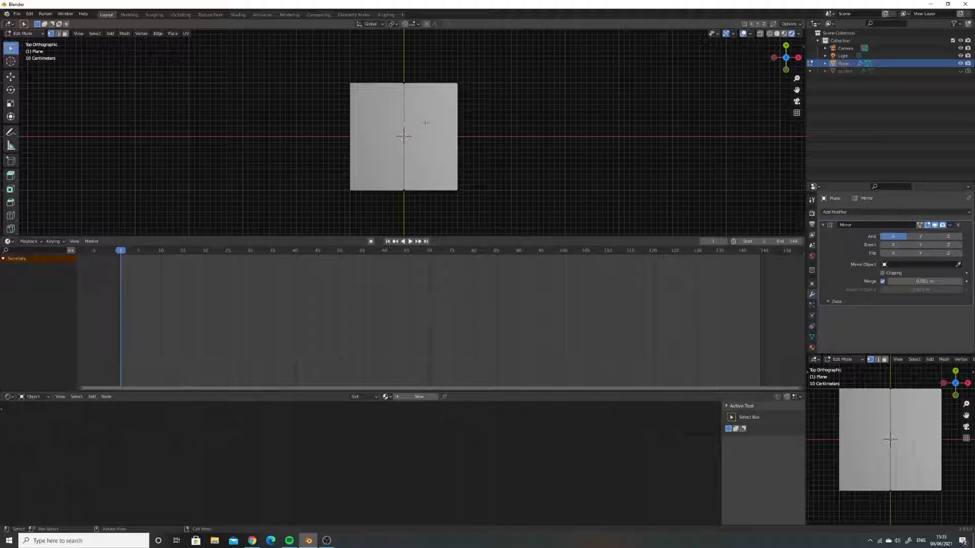
Step: Unwrap the UVs of the entire plane mesh and return to Object Mode
{"action": "key", "text": "a"}
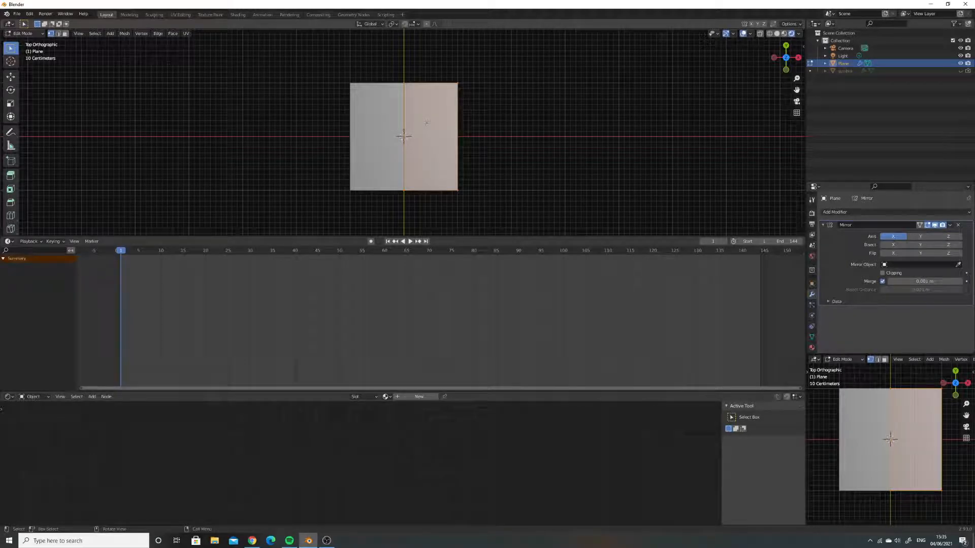
{"action": "key", "text": "u"}
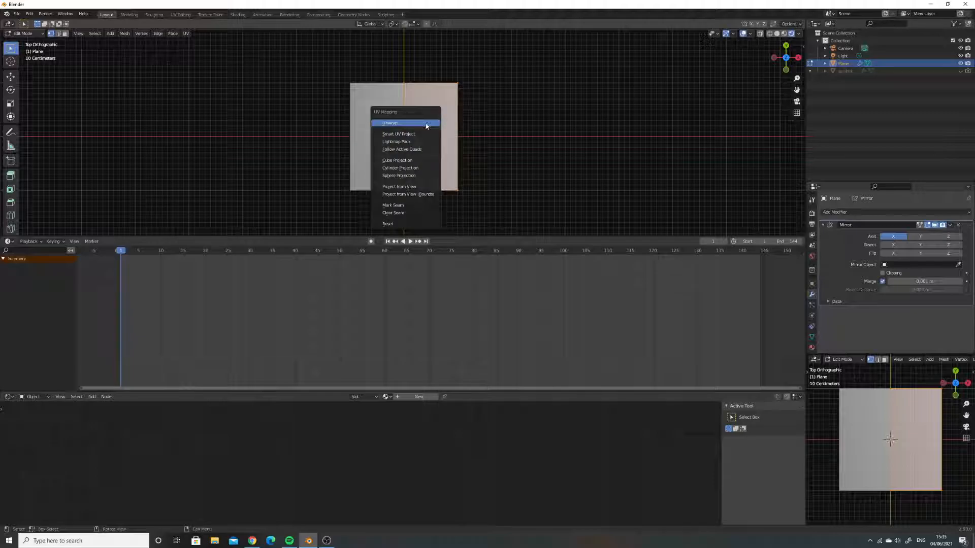
{"action": "left_click", "coordinate": [426, 126]}
{"action": "key", "text": "Tab"}
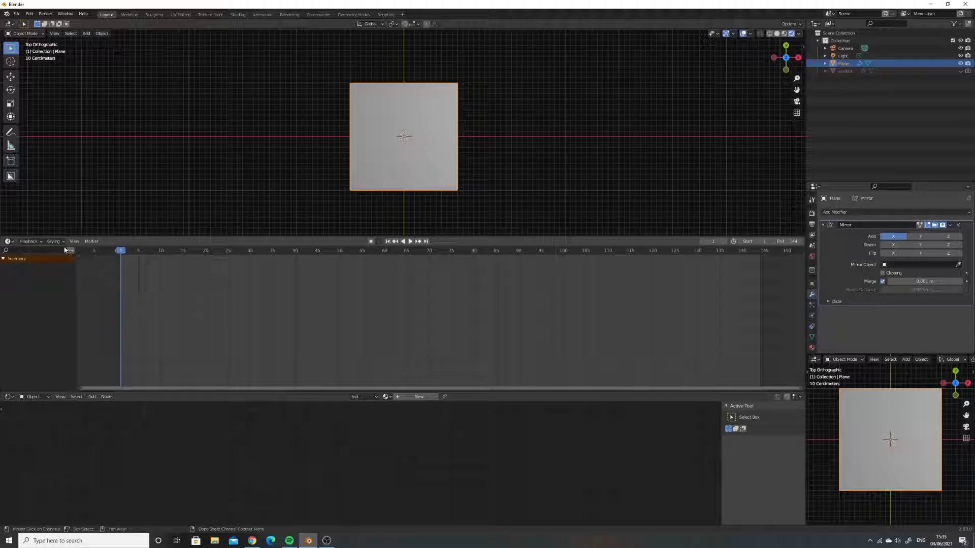
Step: Create a new material for the plane and add a Transparent BSDF node to it
{"action": "left_click", "coordinate": [420, 397]}
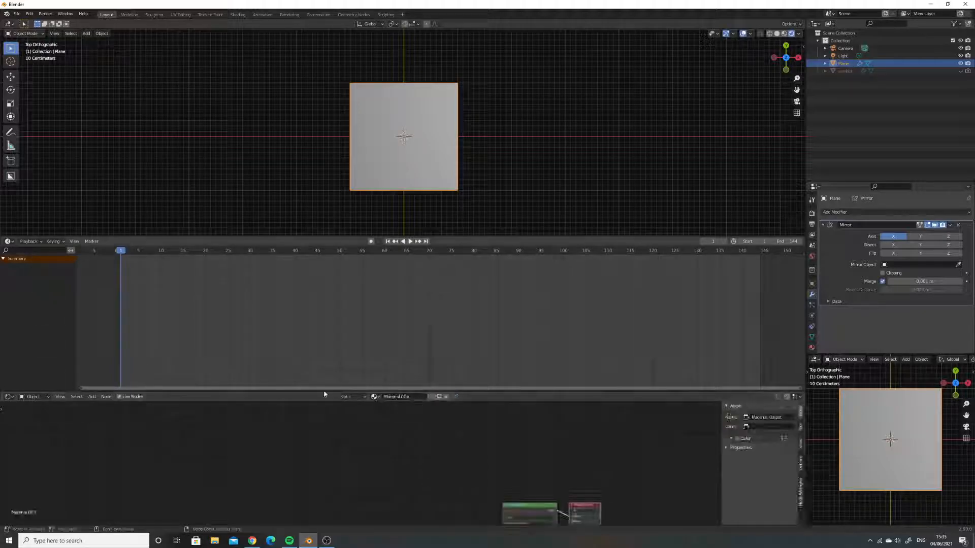
{"action": "middle_click_drag", "start_coordinate": [531, 477], "coordinate": [459, 451]}
{"action": "scroll", "coordinate": [361, 449], "scroll_direction": "up", "scroll_amount": 1}
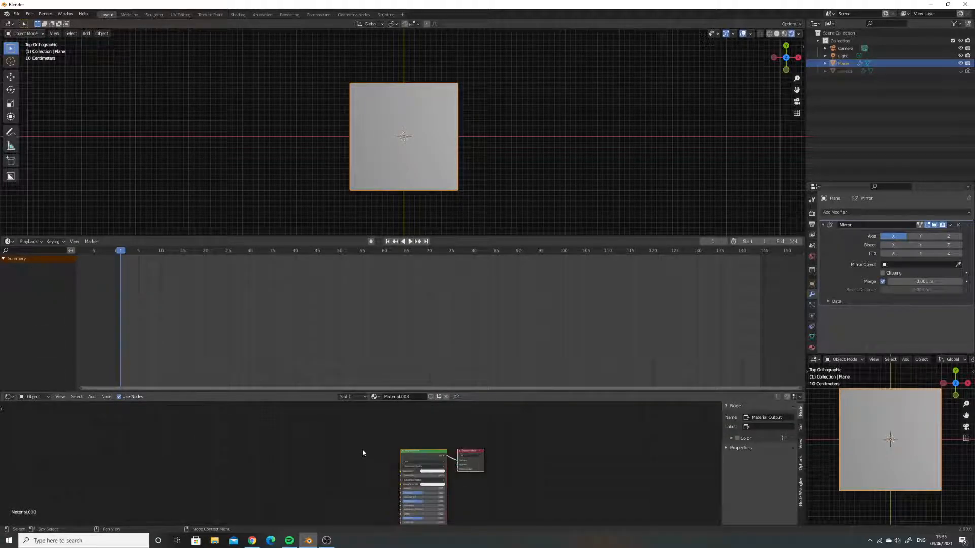
{"action": "key", "text": "shift+a"}
{"action": "left_click", "coordinate": [361, 445]}
{"action": "type", "text": "tra"}
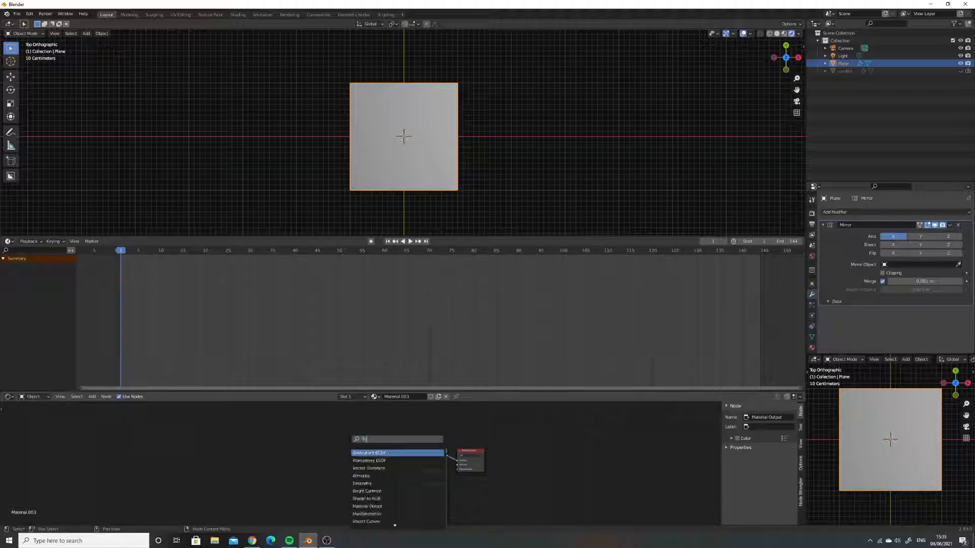
{"action": "left_click", "coordinate": [368, 461]}
{"action": "left_click", "coordinate": [348, 449]}
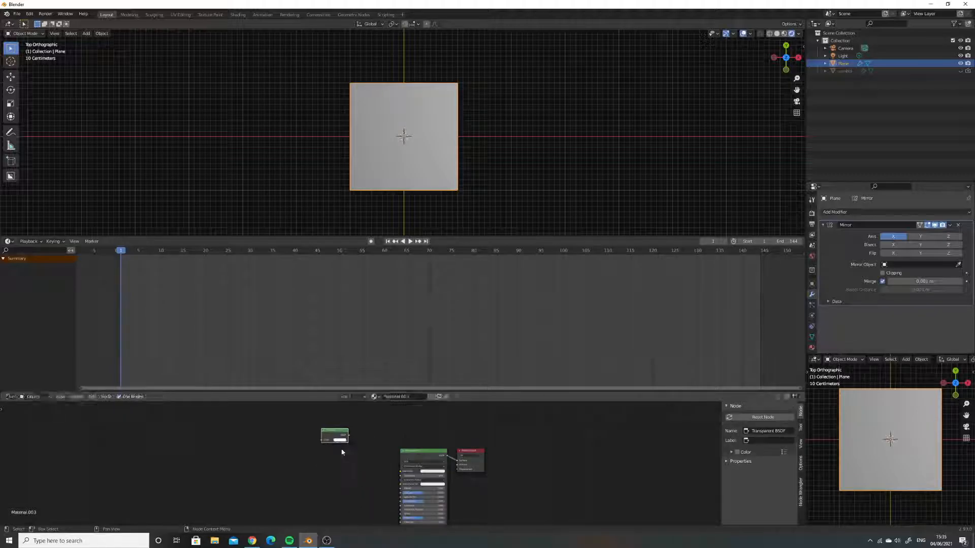
Step: Add an Emission node below the Transparent BSDF
{"action": "key", "text": "shift+a"}
{"action": "left_click", "coordinate": [301, 445]}
{"action": "type", "text": "emi"}
{"action": "left_click", "coordinate": [332, 455]}
{"action": "left_click", "coordinate": [340, 465]}
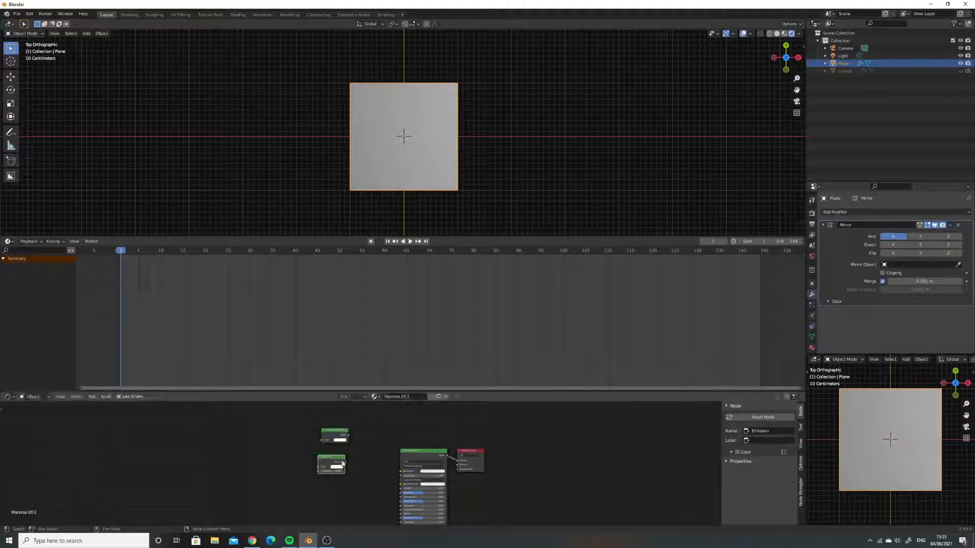
Step: Combine the Transparent and Emission shaders with a Mix Shader feeding the material's surface, replacing and deleting the Principled BSDF
{"action": "right_click_drag", "start_coordinate": [335, 437], "coordinate": [337, 467], "text": "ctrl+shift"}
{"action": "left_click_drag", "start_coordinate": [390, 452], "coordinate": [392, 437]}
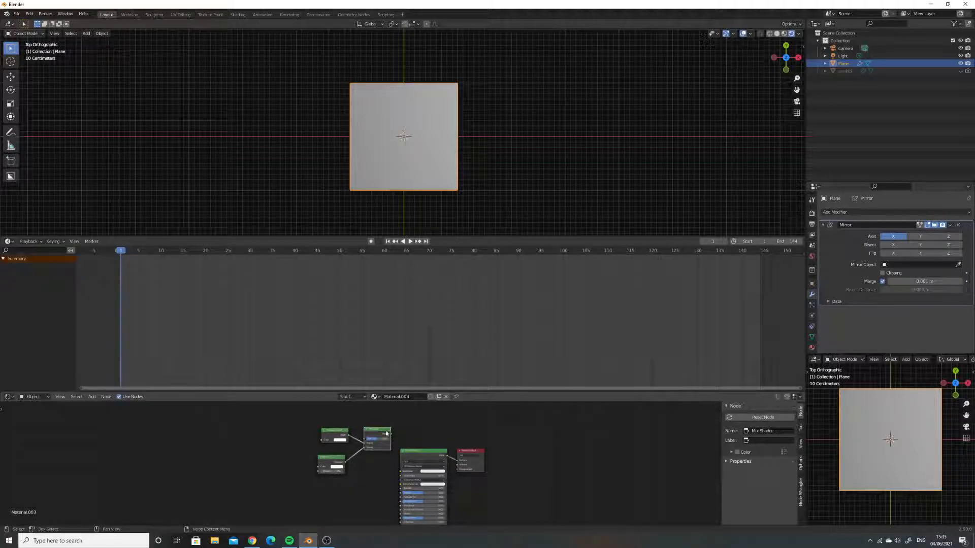
{"action": "left_click_drag", "start_coordinate": [389, 435], "coordinate": [456, 460]}
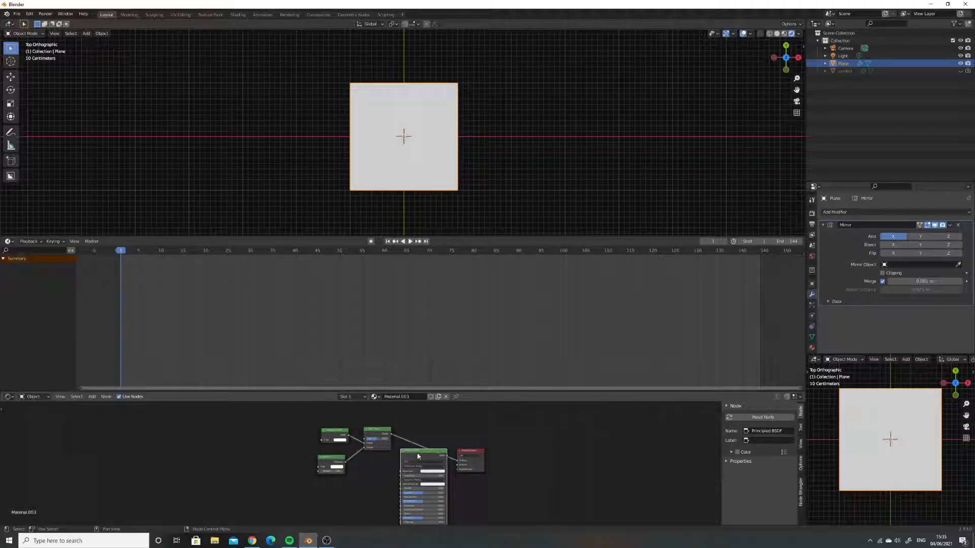
{"action": "key", "text": "x"}
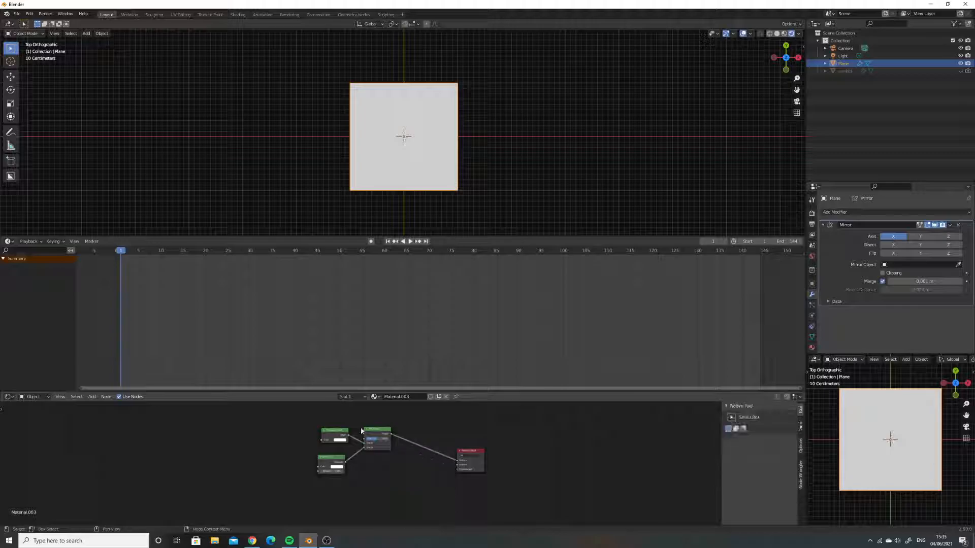
Step: Set the material's blend mode to Alpha Blend
{"action": "left_click", "coordinate": [811, 347]}
{"action": "scroll", "coordinate": [840, 313], "scroll_direction": "down", "scroll_amount": 6}
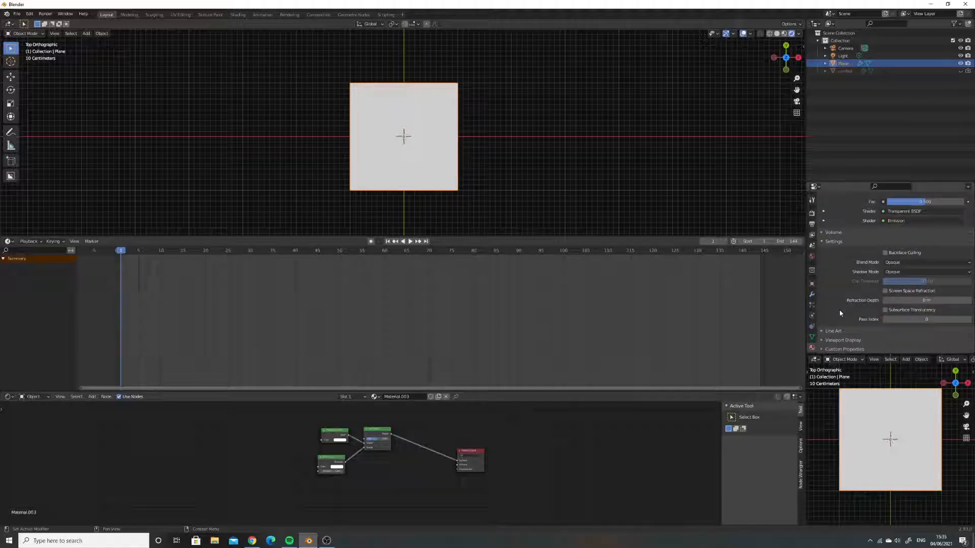
{"action": "left_click", "coordinate": [888, 263]}
{"action": "left_click", "coordinate": [896, 296]}
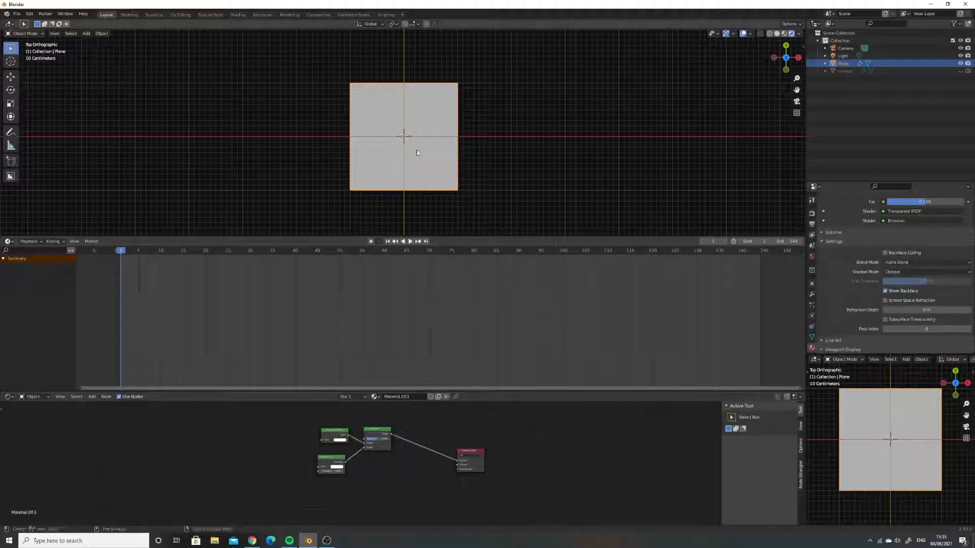
Step: Add a Voronoi Texture node in the free space before the shader nodes
{"action": "scroll", "coordinate": [379, 441], "scroll_direction": "down", "scroll_amount": 2}
{"action": "scroll", "coordinate": [356, 446], "scroll_direction": "up", "scroll_amount": 2}
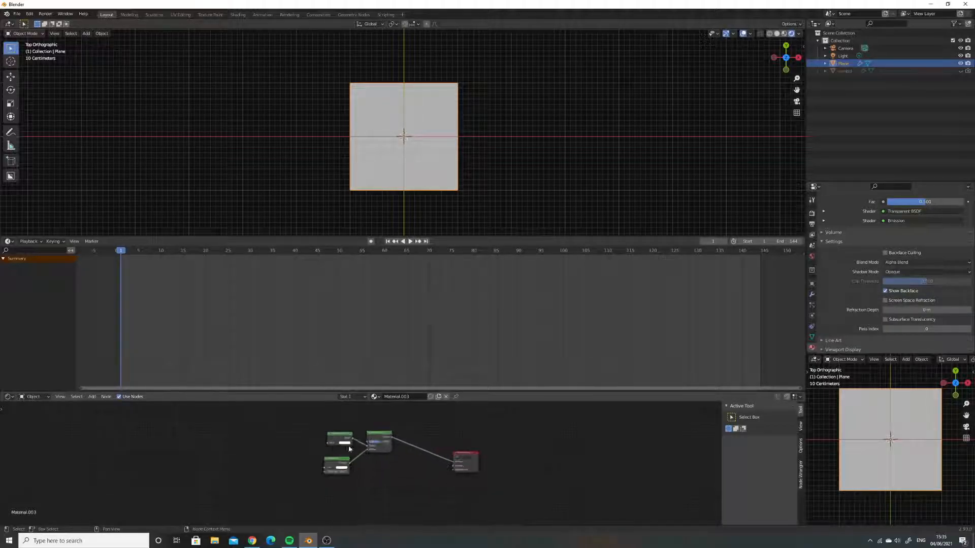
{"action": "middle_click_drag", "start_coordinate": [310, 435], "coordinate": [335, 460]}
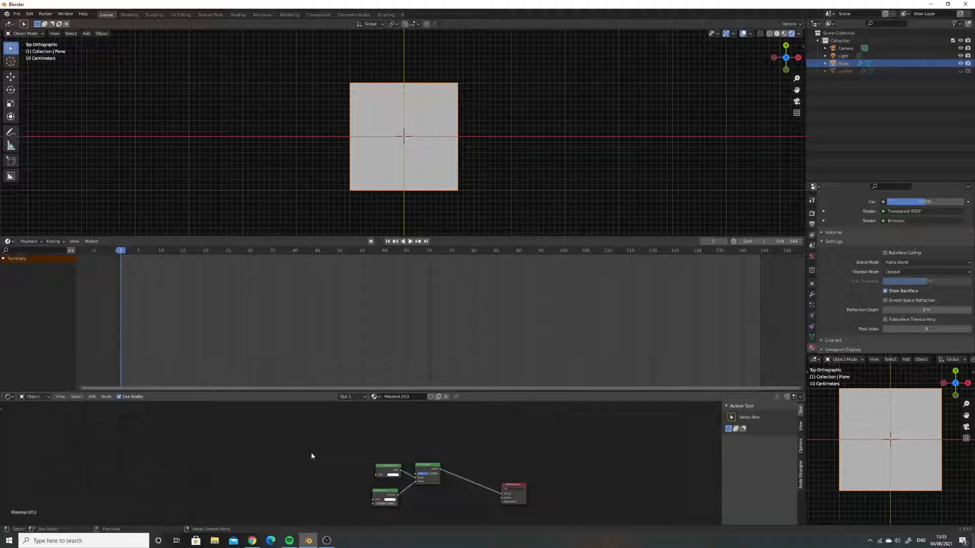
{"action": "key", "text": "shift+a"}
{"action": "left_click", "coordinate": [293, 445]}
{"action": "type", "text": "vo"}
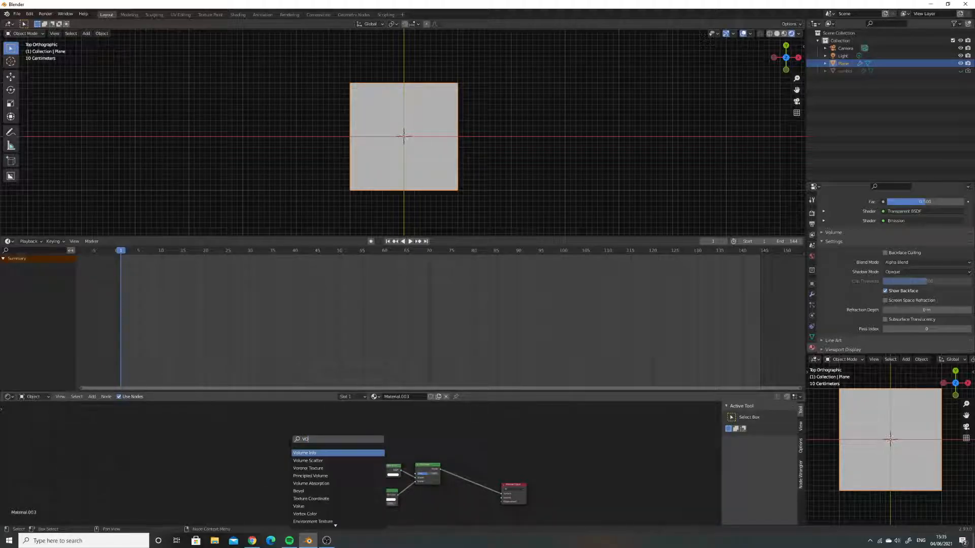
{"action": "left_click", "coordinate": [312, 468]}
{"action": "left_click", "coordinate": [290, 456]}
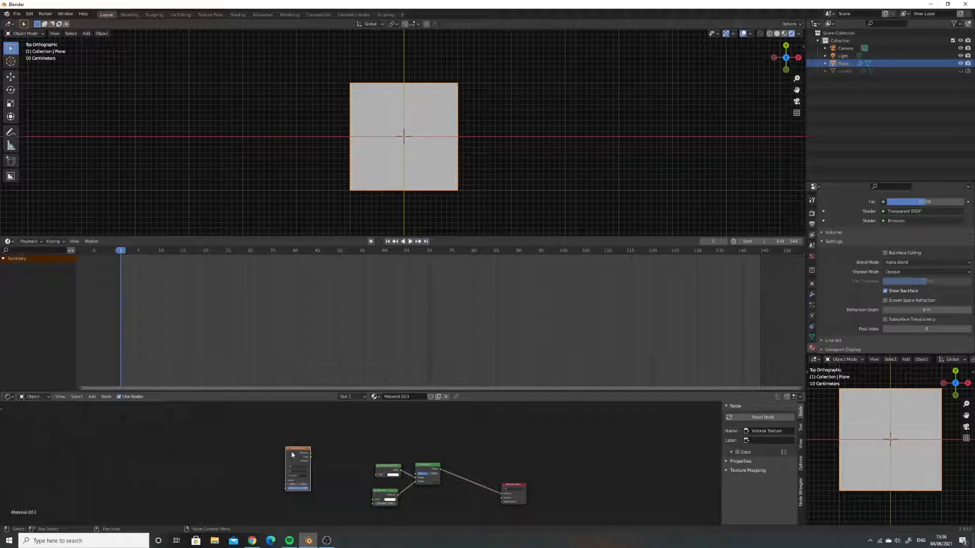
Step: Add Mapping and Texture Coordinate nodes to the Voronoi texture and drive the mapping with the UV output
{"action": "key", "text": "ctrl+t"}
{"action": "scroll", "coordinate": [228, 455], "scroll_direction": "up", "scroll_amount": 2}
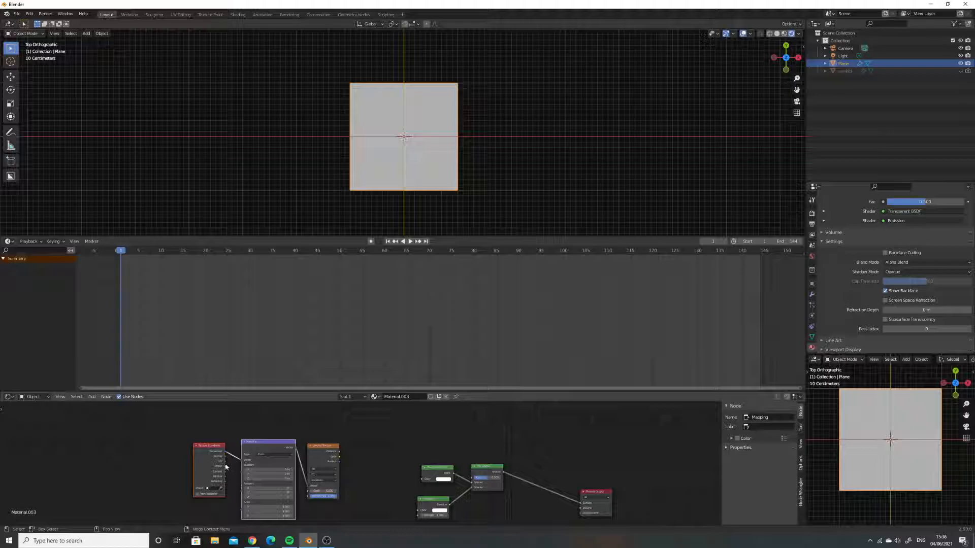
{"action": "left_click_drag", "start_coordinate": [224, 461], "coordinate": [243, 461]}
Step: Add a ColorRamp node and feed it from the Voronoi texture's Color output
{"action": "left_click", "coordinate": [368, 451]}
{"action": "key", "text": "shift+a"}
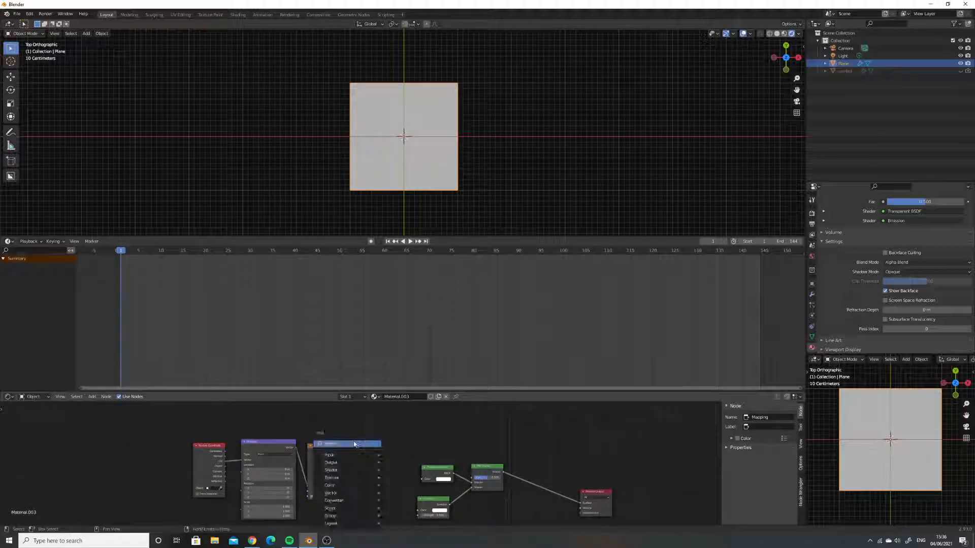
{"action": "left_click", "coordinate": [356, 444]}
{"action": "type", "text": "coo"}
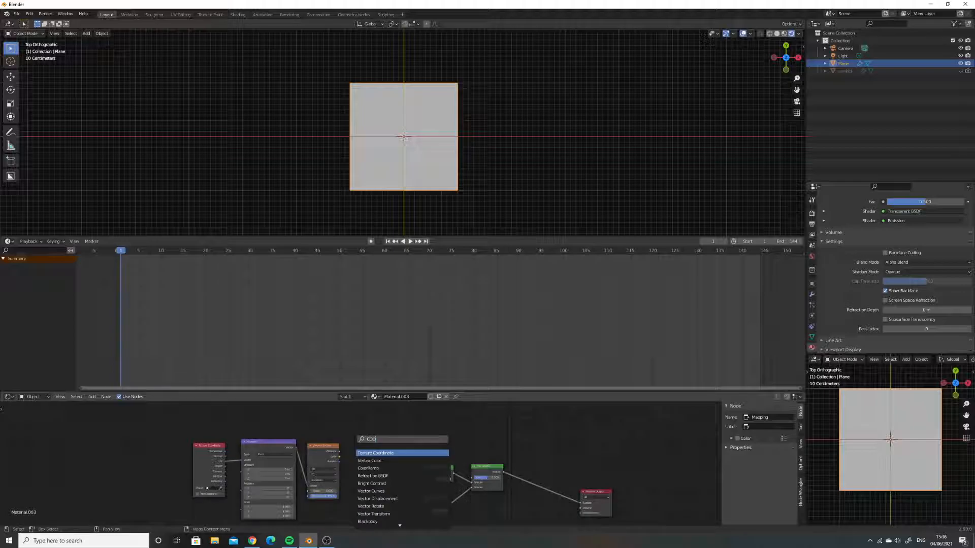
{"action": "left_click", "coordinate": [368, 468]}
{"action": "left_click", "coordinate": [340, 459]}
{"action": "left_click_drag", "start_coordinate": [340, 459], "coordinate": [350, 468]}
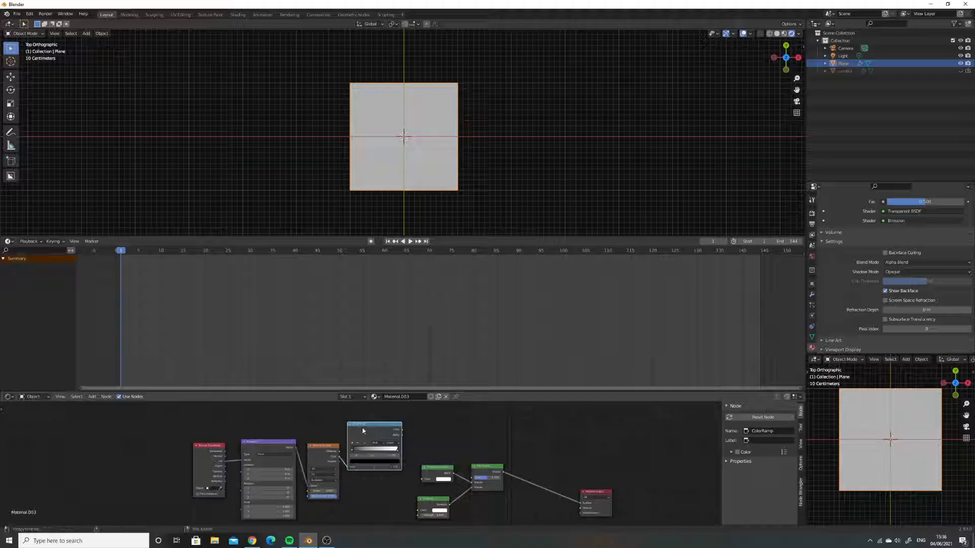
Step: Preview the ColorRamp on the plane, set its interpolation to Constant and move the white stop closer to the black one
{"action": "left_click", "coordinate": [361, 427], "text": "ctrl+shift"}
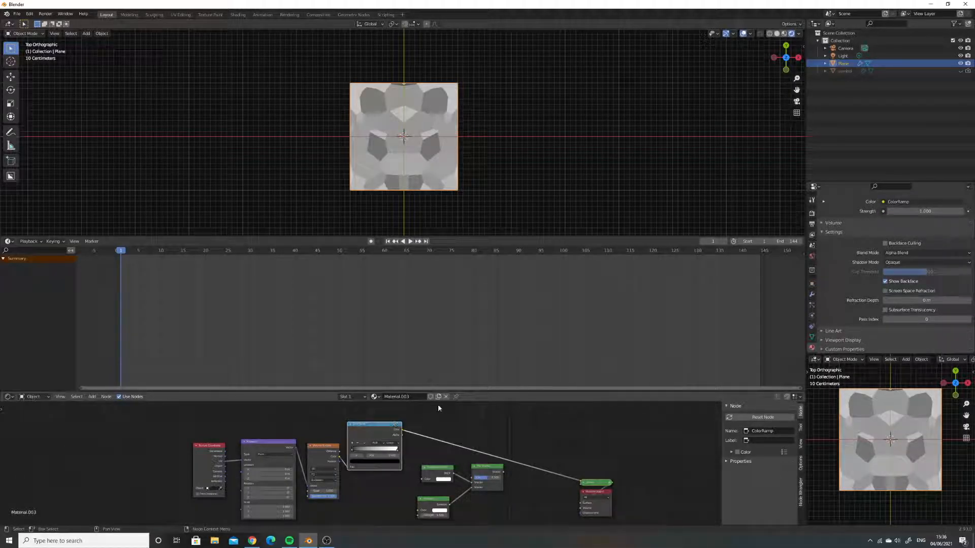
{"action": "left_click", "coordinate": [395, 443]}
{"action": "left_click", "coordinate": [393, 443]}
{"action": "left_click", "coordinate": [391, 465]}
{"action": "left_click_drag", "start_coordinate": [395, 452], "coordinate": [367, 450]}
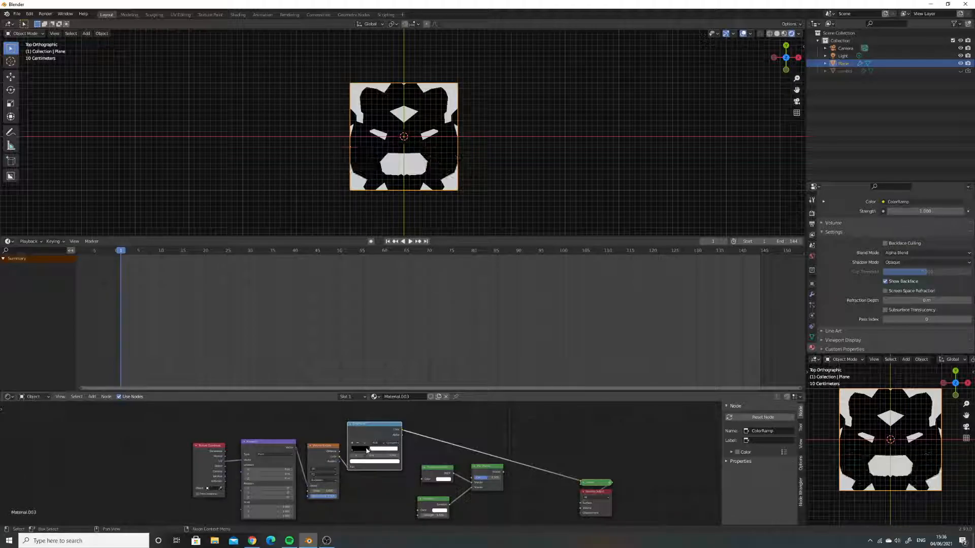
Step: Adjust the Voronoi scale and the Mapping values, and set the Voronoi distance metric to Chebychev
{"action": "left_click_drag", "start_coordinate": [332, 489], "coordinate": [363, 489]}
{"action": "left_click_drag", "start_coordinate": [254, 476], "coordinate": [286, 489]}
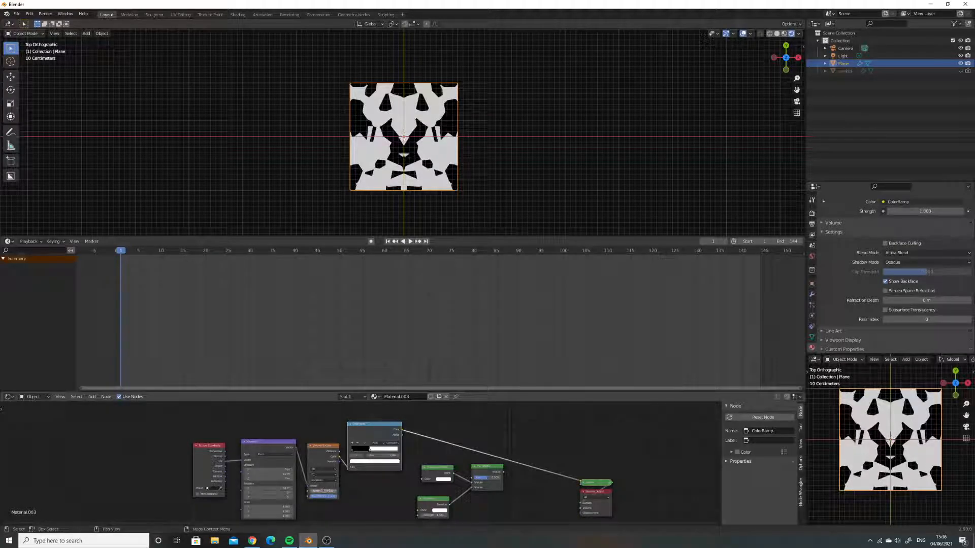
{"action": "left_click", "coordinate": [324, 481]}
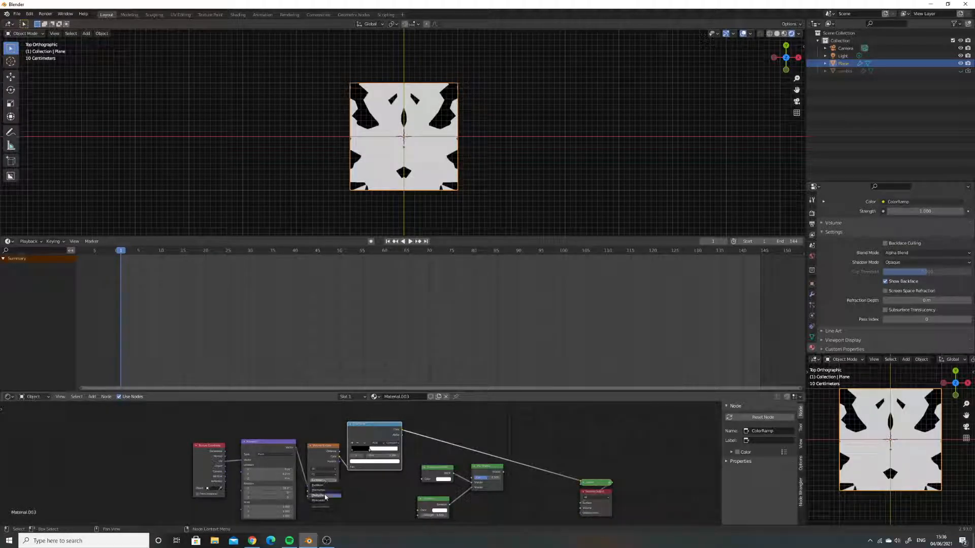
{"action": "left_click", "coordinate": [325, 497]}
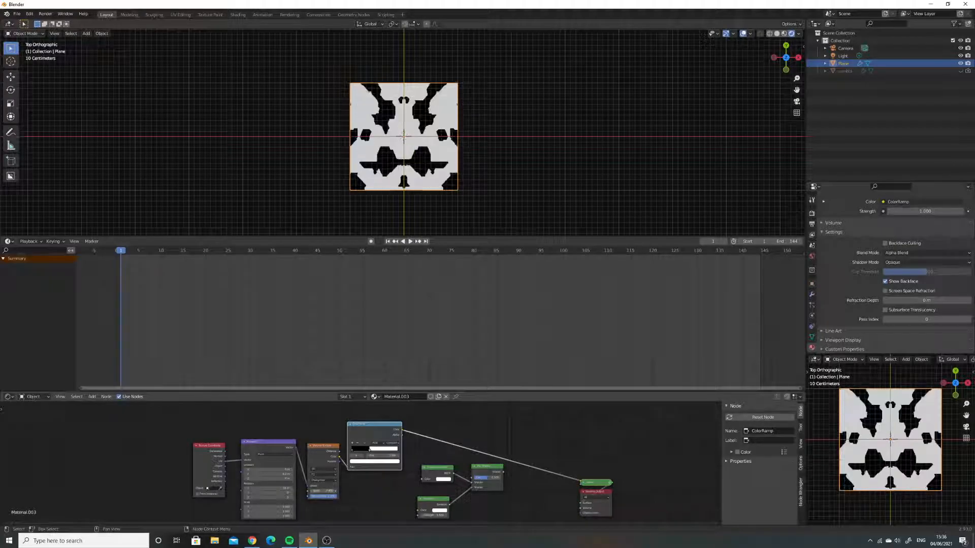
Step: Move the Texture Coordinate node away from the Mapping node and insert a MixRGB node on the link between them
{"action": "left_click_drag", "start_coordinate": [199, 448], "coordinate": [53, 447]}
{"action": "key", "text": "shift+a"}
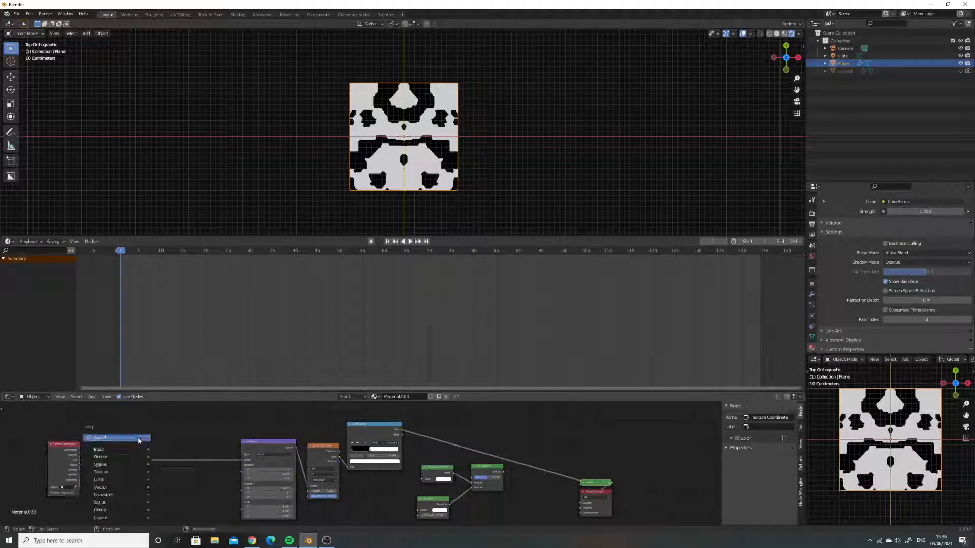
{"action": "left_click", "coordinate": [138, 439]}
{"action": "type", "text": "Mi"}
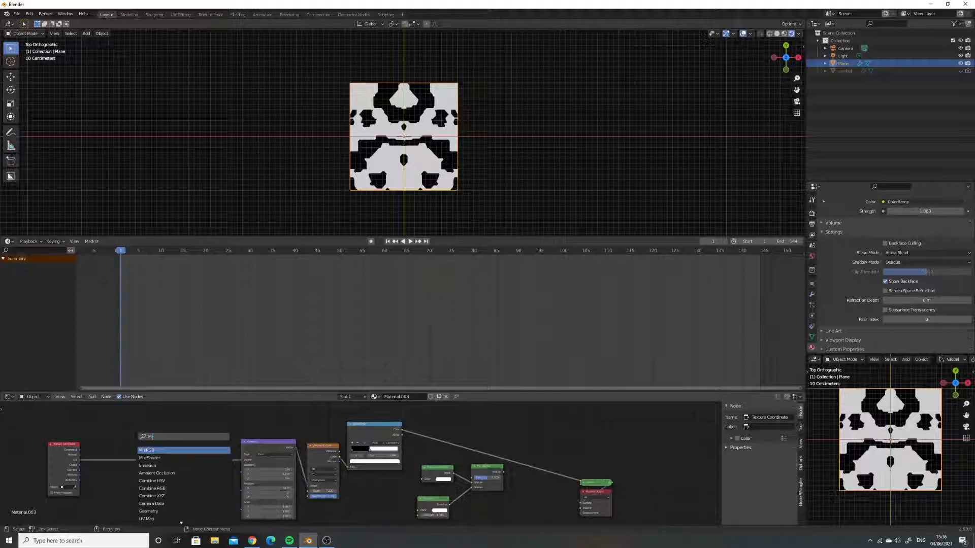
{"action": "left_click", "coordinate": [150, 451]}
{"action": "left_click", "coordinate": [165, 455]}
Step: Insert a Noise Texture node between the Texture Coordinate and Mix nodes, and link the Texture Coordinate output to the Mix node's Color2 input
{"action": "key", "text": "shift+a"}
{"action": "left_click", "coordinate": [123, 434]}
{"action": "type", "text": "NOI"}
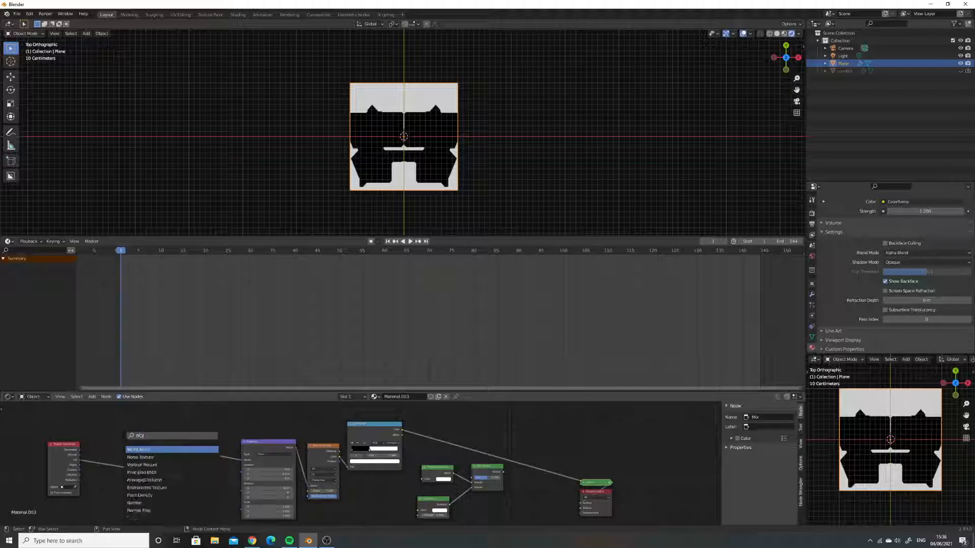
{"action": "left_click", "coordinate": [149, 456]}
{"action": "left_click", "coordinate": [127, 455]}
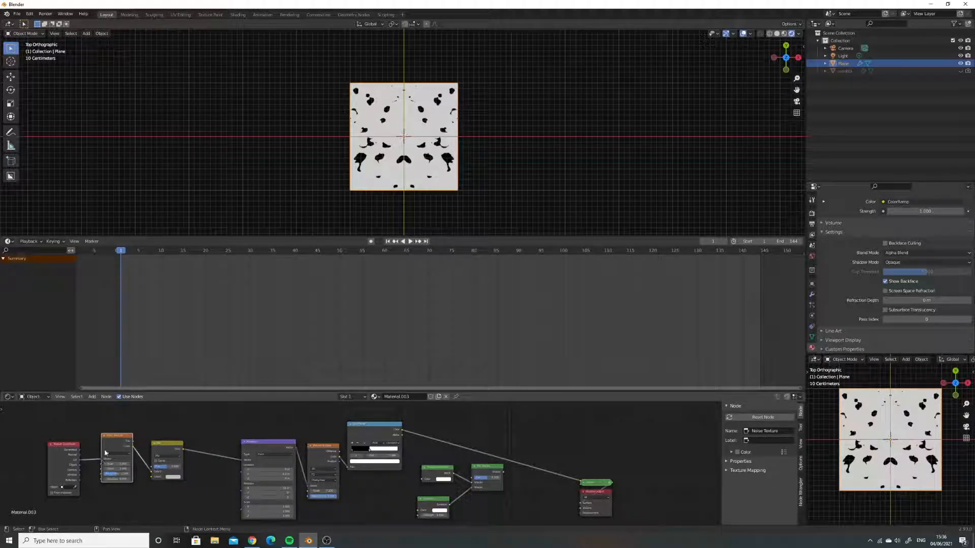
{"action": "left_click_drag", "start_coordinate": [80, 461], "coordinate": [151, 477]}
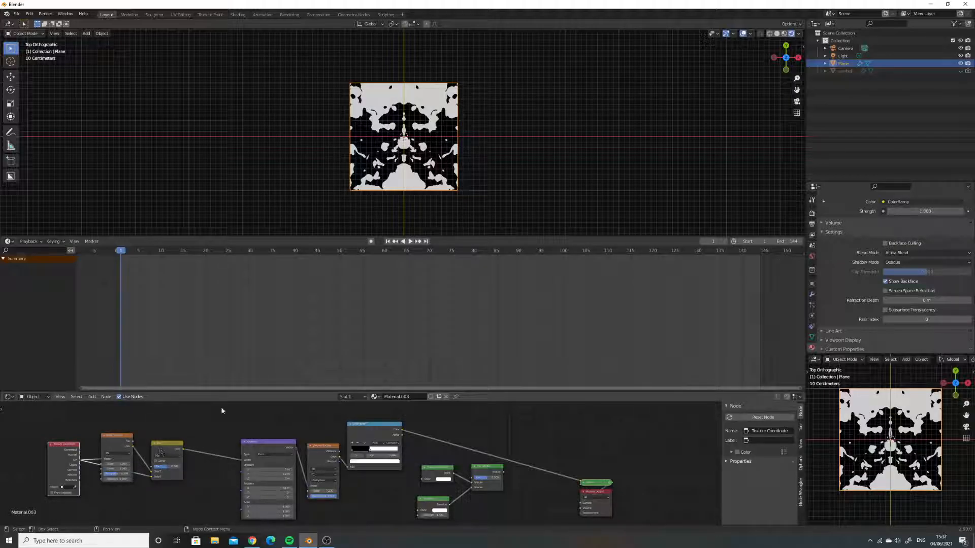
Step: Adjust the Mix node's factor to tune the noise distortion, and move the Noise Texture node above the links
{"action": "left_click_drag", "start_coordinate": [167, 471], "coordinate": [171, 471]}
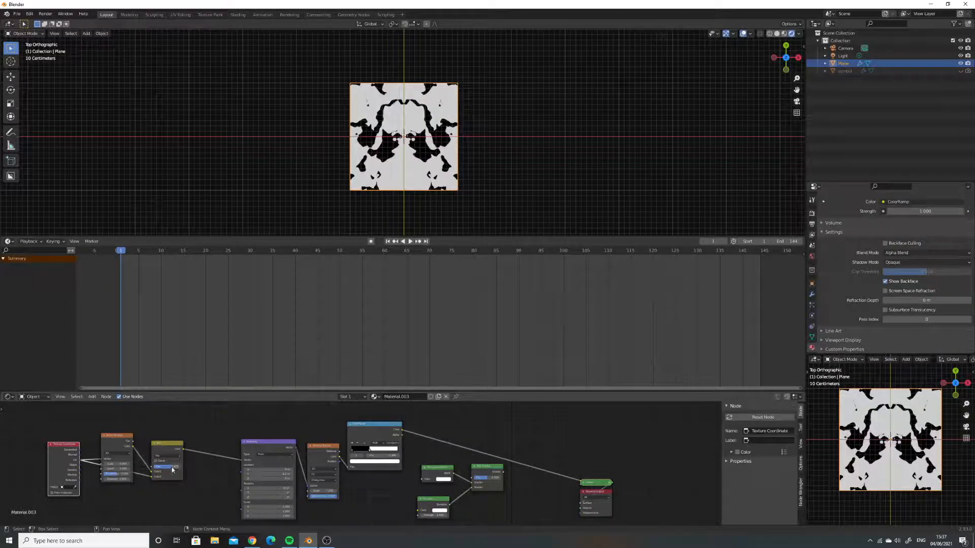
{"action": "left_click_drag", "start_coordinate": [122, 451], "coordinate": [124, 435]}
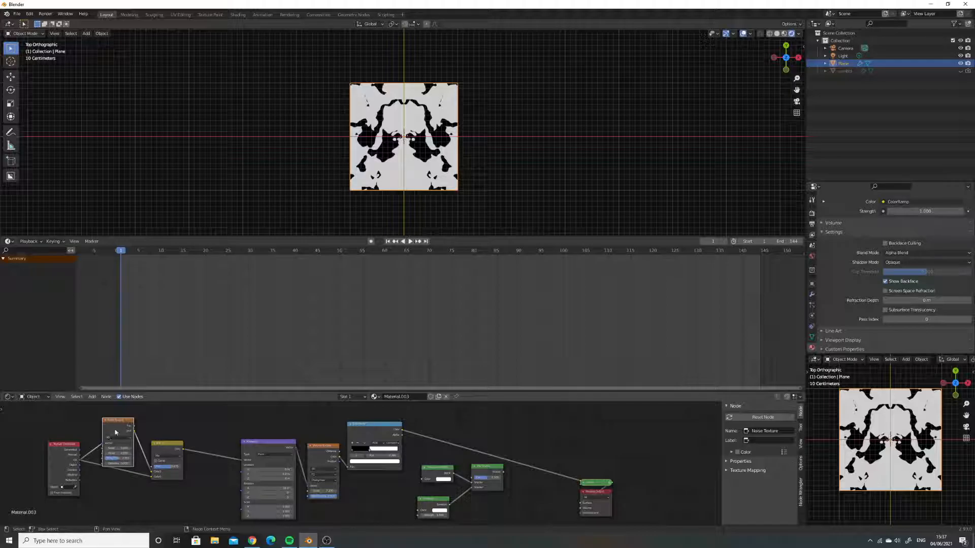
{"action": "left_click_drag", "start_coordinate": [171, 471], "coordinate": [166, 470]}
Step: Move the ColorRamp's white stop to position 0.477 and keyframe that position at frames 1 and 144
{"action": "left_click_drag", "start_coordinate": [370, 451], "coordinate": [374, 451]}
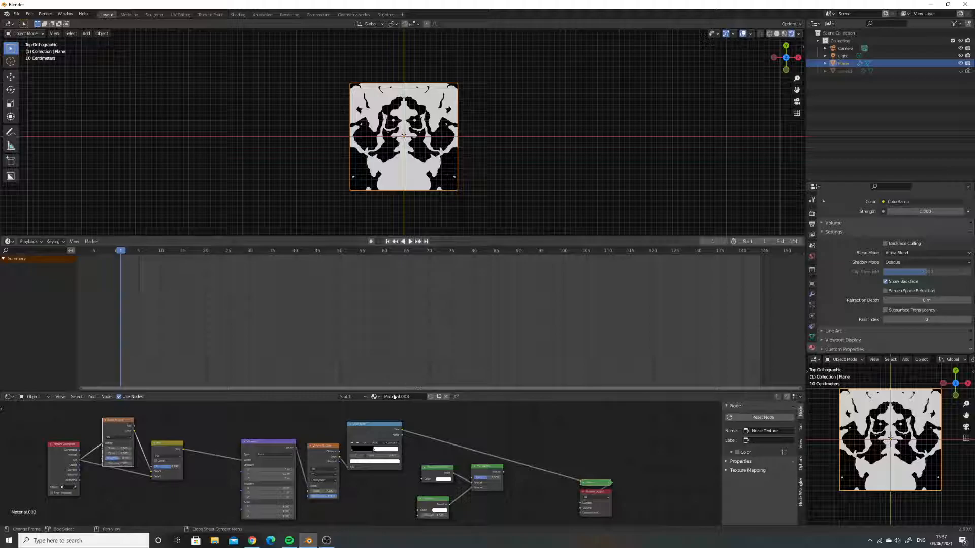
{"action": "scroll", "coordinate": [375, 452], "scroll_direction": "up", "scroll_amount": 2}
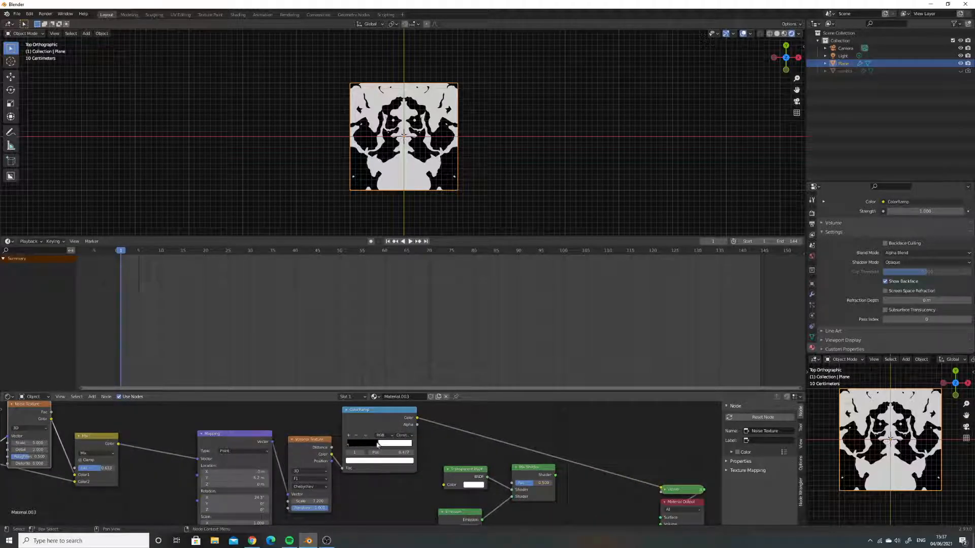
{"action": "left_click_drag", "start_coordinate": [379, 446], "coordinate": [377, 446]}
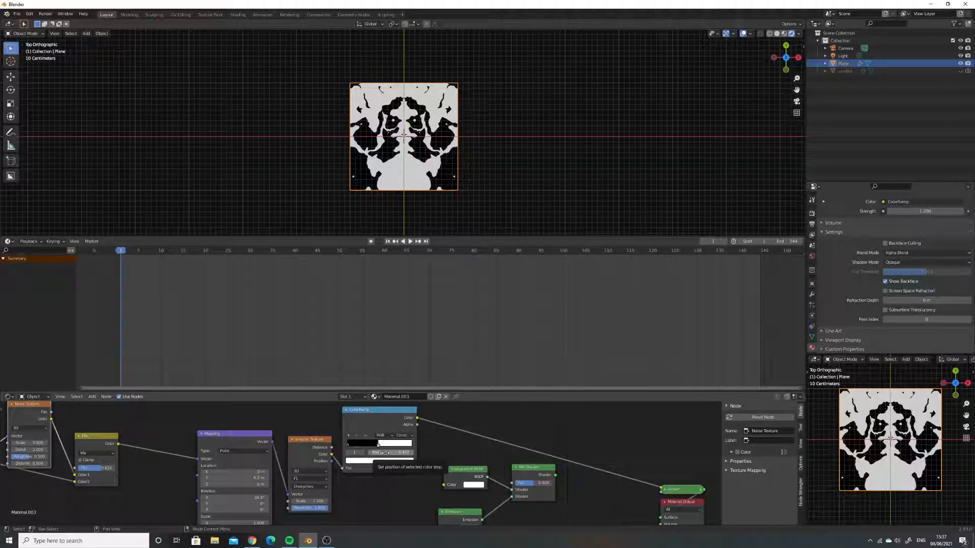
{"action": "key", "text": "i"}
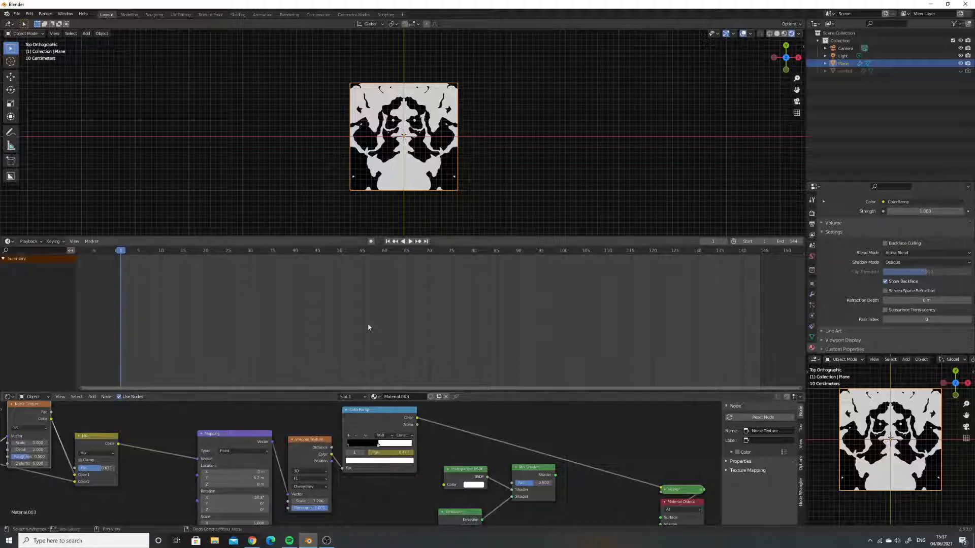
{"action": "left_click", "coordinate": [427, 242]}
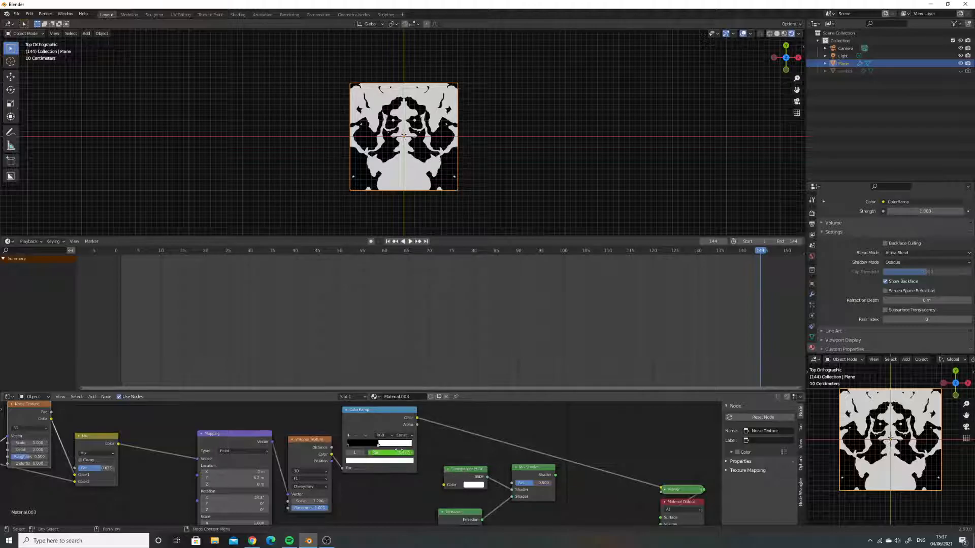
{"action": "key", "text": "i"}
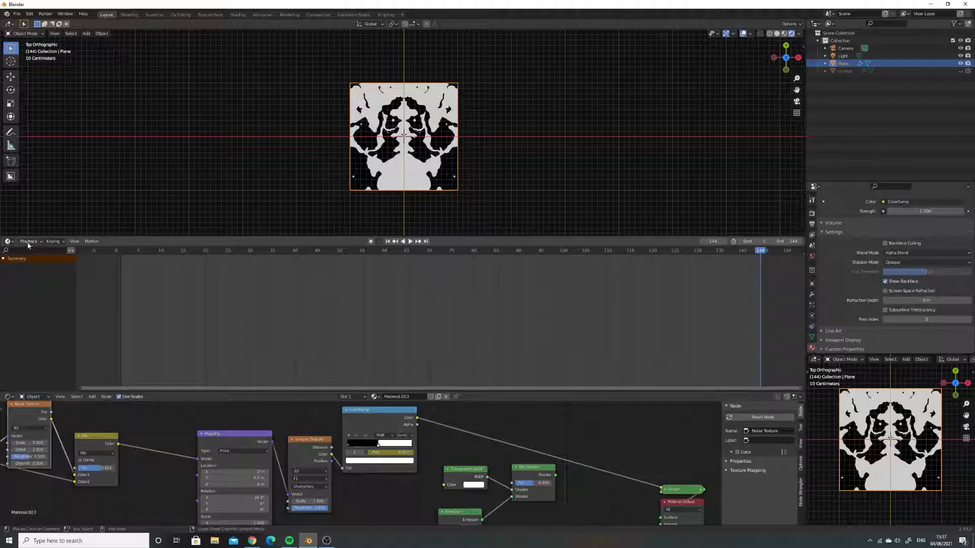
Step: Change the Timeline area to the Graph Editor
{"action": "left_click", "coordinate": [9, 242]}
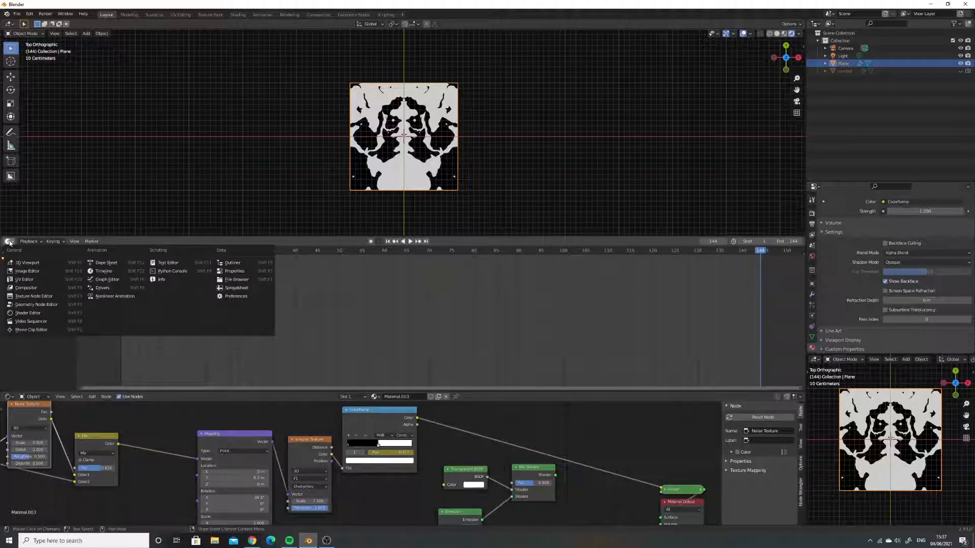
{"action": "left_click", "coordinate": [103, 280]}
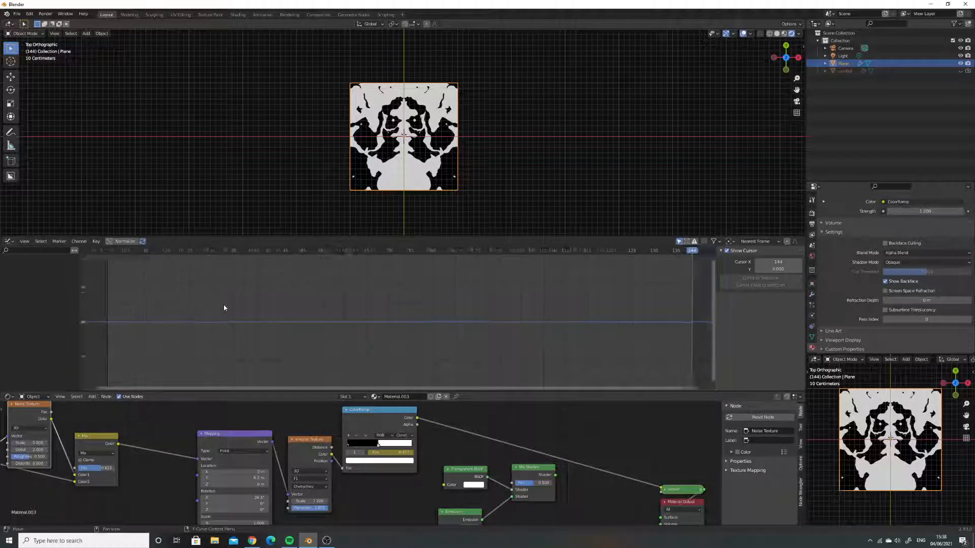
{"action": "scroll", "coordinate": [171, 312], "scroll_direction": "up", "scroll_amount": 1}
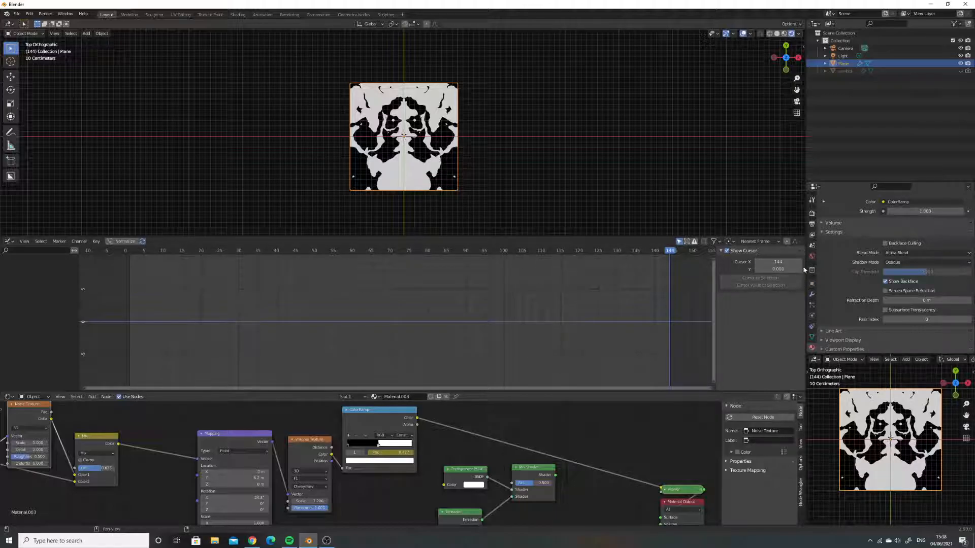
Step: Add a Noise modifier to the ColorRamp node's position curve, with scale 2.6 and strength 0.5
{"action": "left_click", "coordinate": [391, 414]}
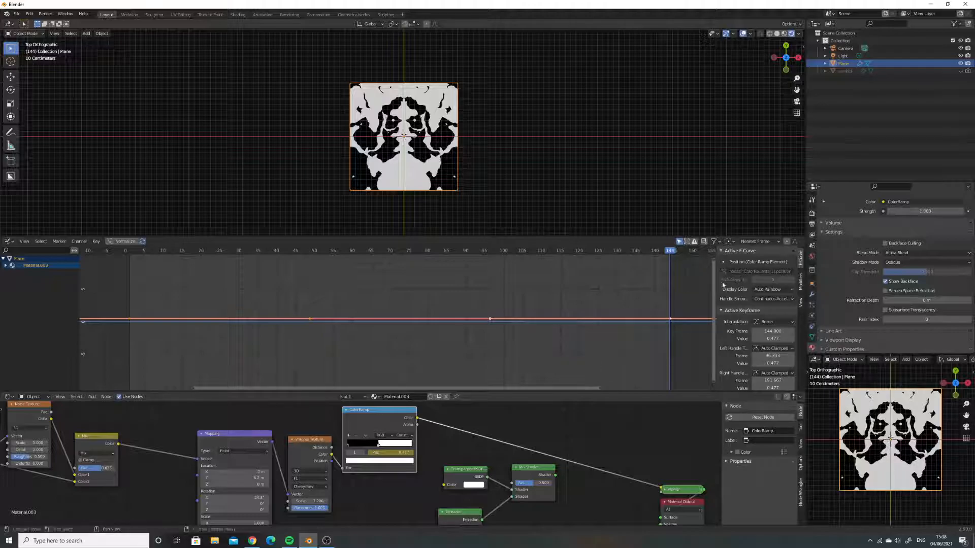
{"action": "left_click", "coordinate": [800, 281]}
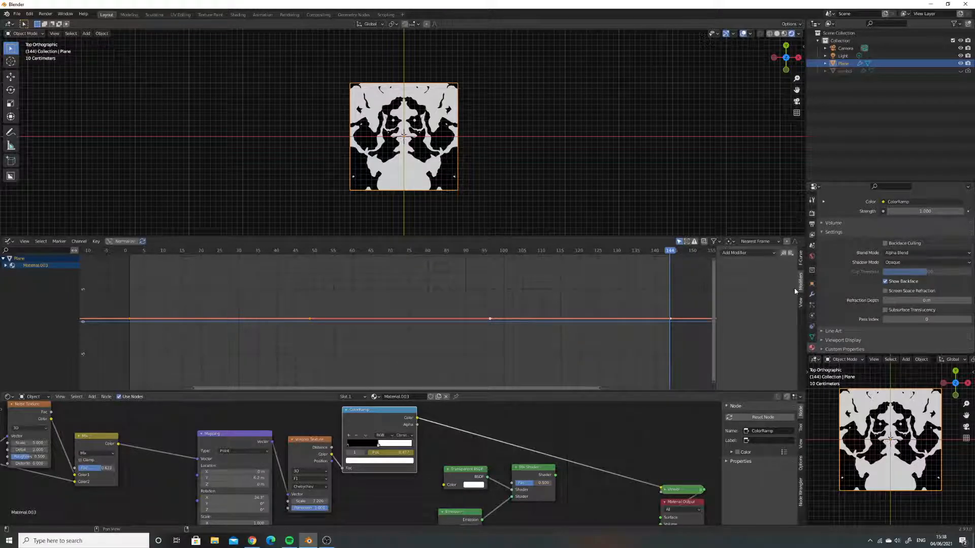
{"action": "left_click", "coordinate": [746, 255]}
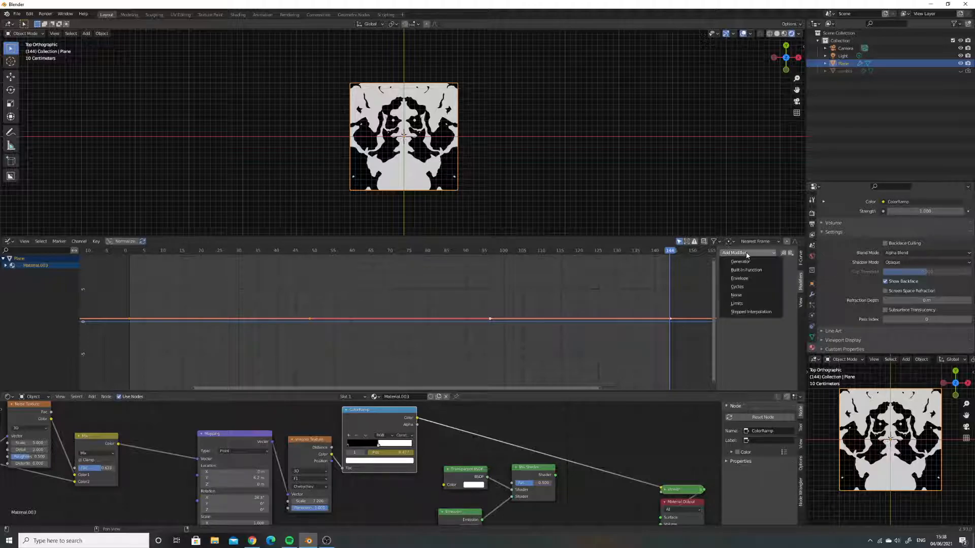
{"action": "left_click", "coordinate": [737, 295]}
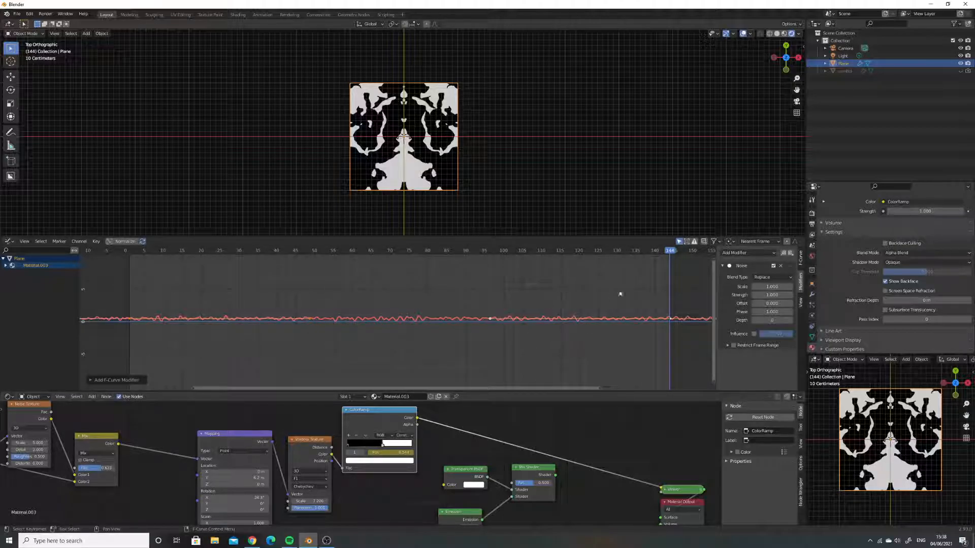
{"action": "mouse_move", "coordinate": [769, 288]}
{"action": "left_mouse_down"}
{"action": "mouse_move", "coordinate": [802, 288]}
{"action": "mouse_move", "coordinate": [752, 295]}
{"action": "left_mouse_up"}
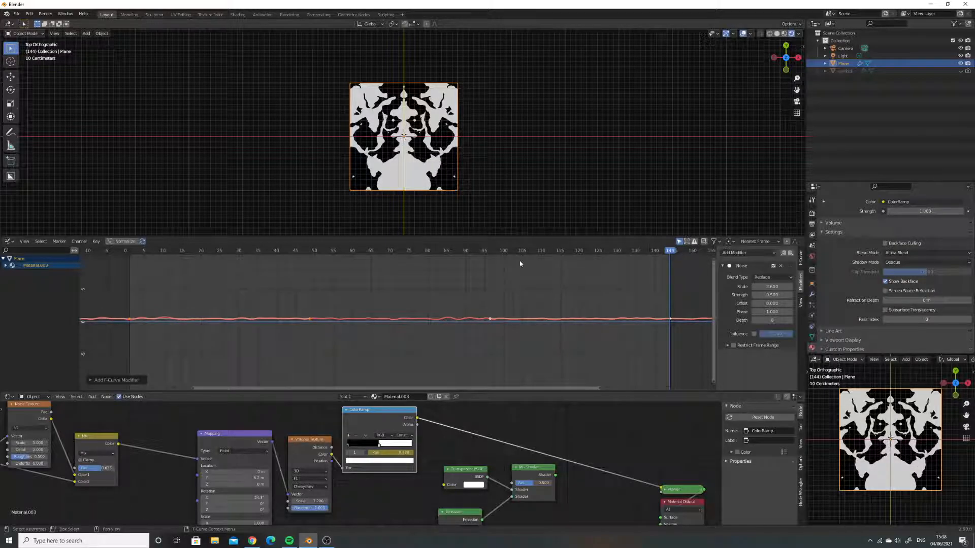
Step: Play back the animation to check the changing pattern, and return the playhead to frame 1
{"action": "key", "text": "space"}
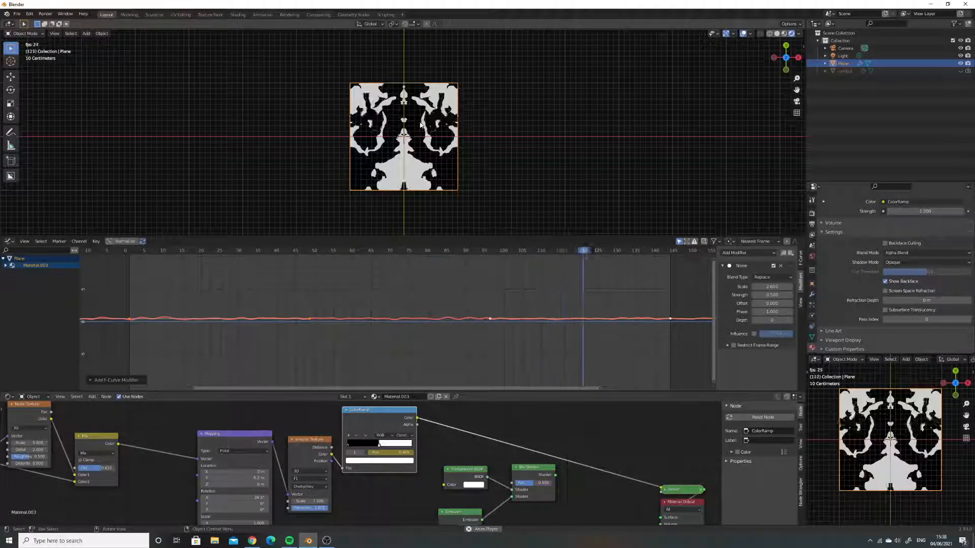
{"action": "key", "text": "Escape"}
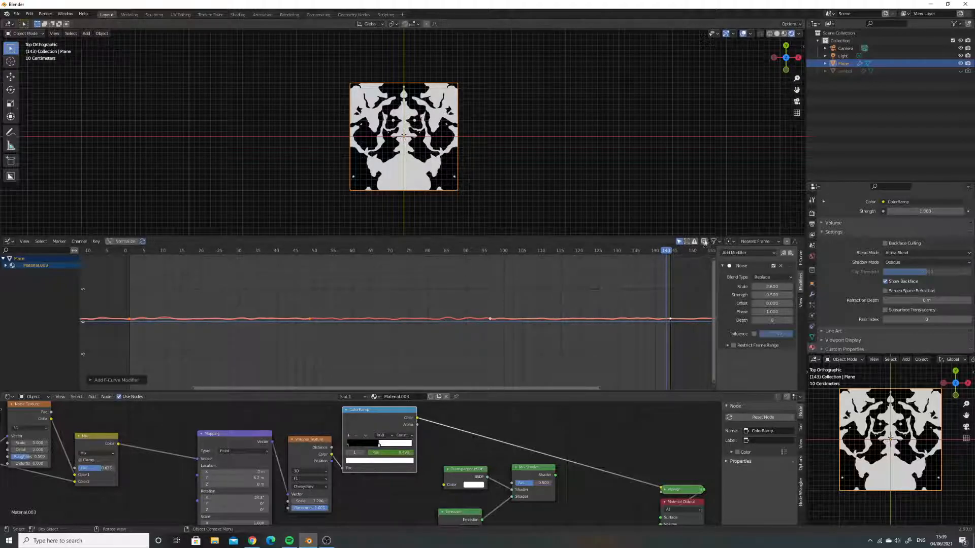
{"action": "left_click_drag", "start_coordinate": [667, 251], "coordinate": [129, 262]}
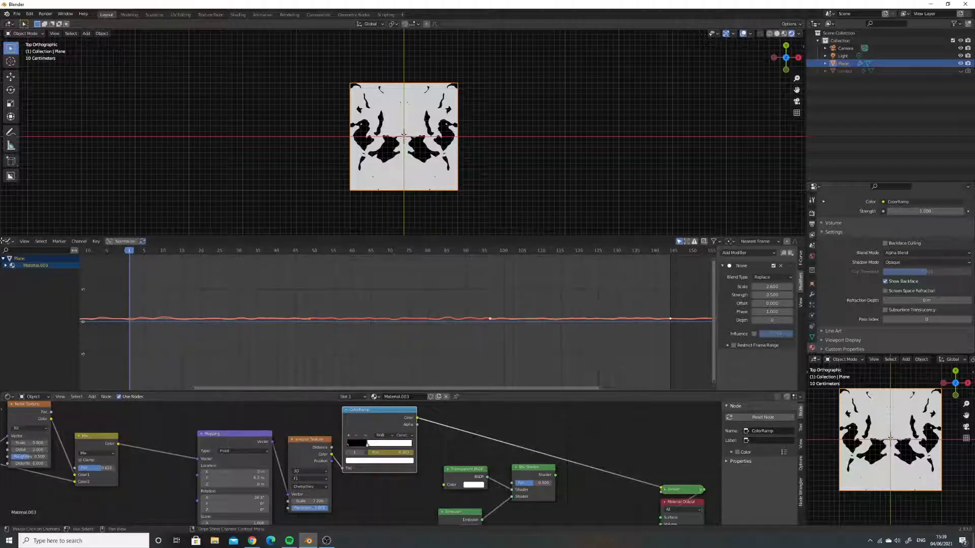
Step: Change the Graph Editor area back to the Timeline and keyframe the Mapping node's location, rotation and scale at frame 1
{"action": "left_click", "coordinate": [9, 241]}
{"action": "left_click", "coordinate": [92, 275]}
{"action": "scroll", "coordinate": [179, 462], "scroll_direction": "down", "scroll_amount": 5}
{"action": "middle_click_drag", "start_coordinate": [248, 475], "coordinate": [307, 445]}
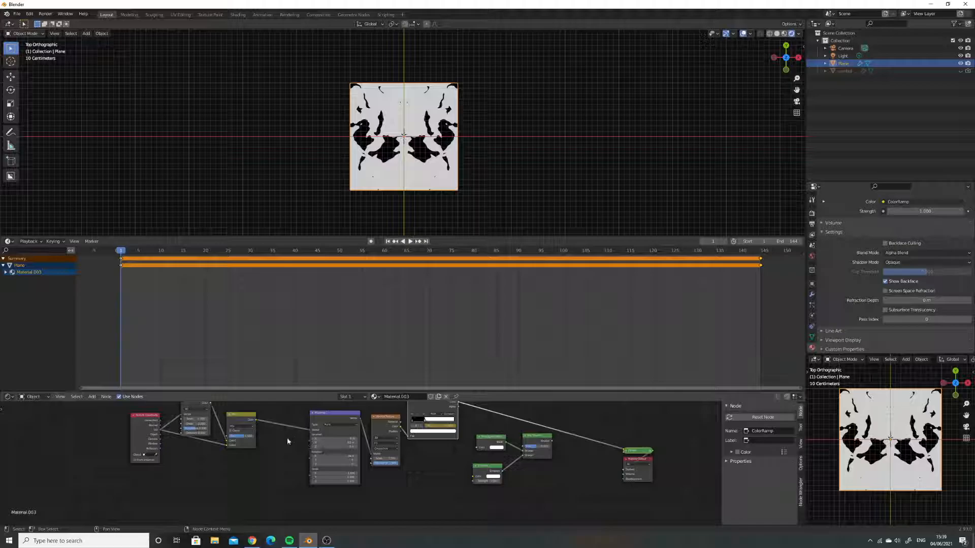
{"action": "left_click", "coordinate": [330, 421]}
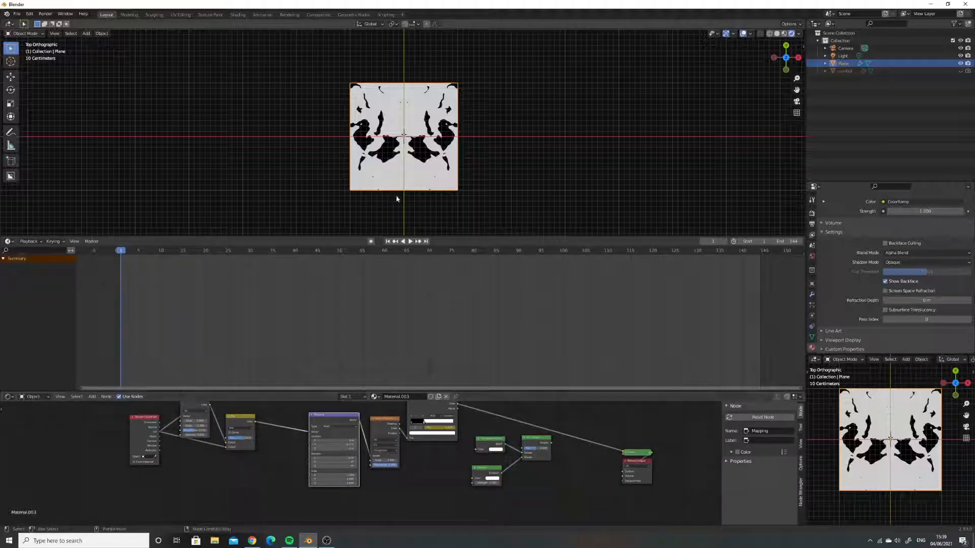
{"action": "key", "text": "Home"}
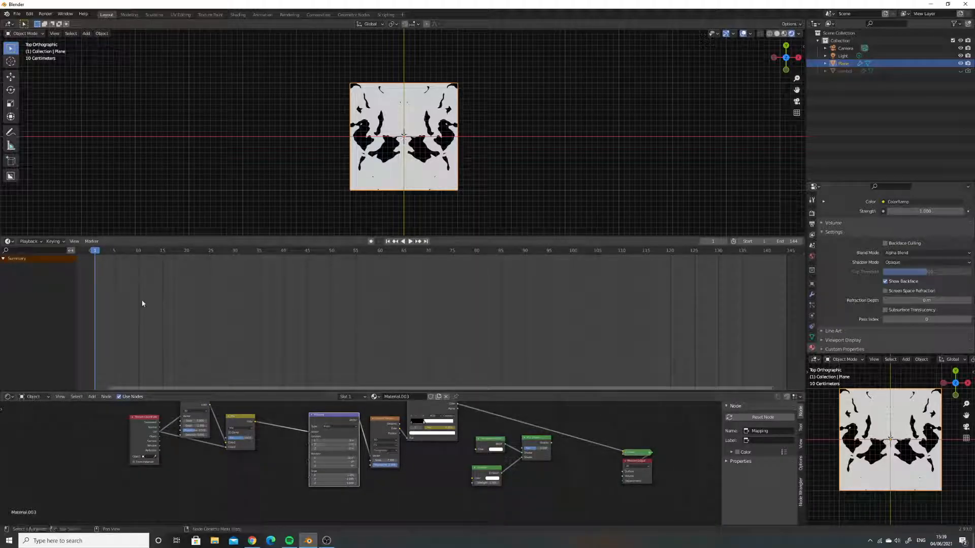
{"action": "key", "text": "i"}
{"action": "key", "text": "i"}
{"action": "key", "text": "i"}
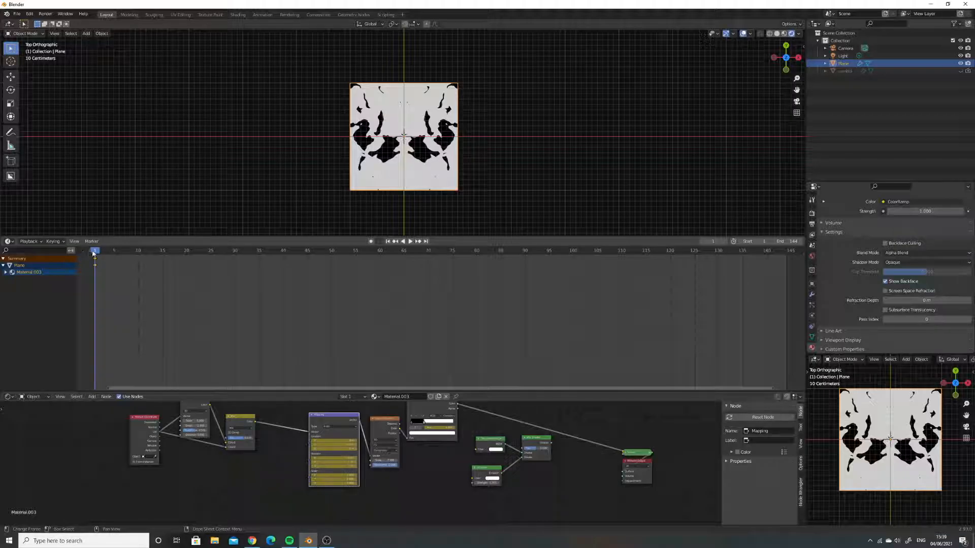
Step: At frame 40, change the Mapping node's location and rotation values and keyframe both
{"action": "key", "text": "space"}
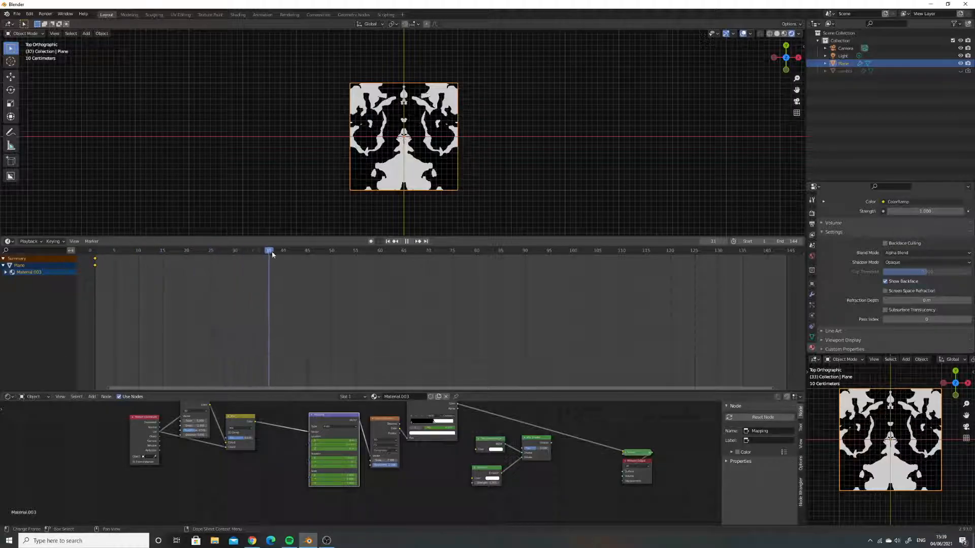
{"action": "key", "text": "space"}
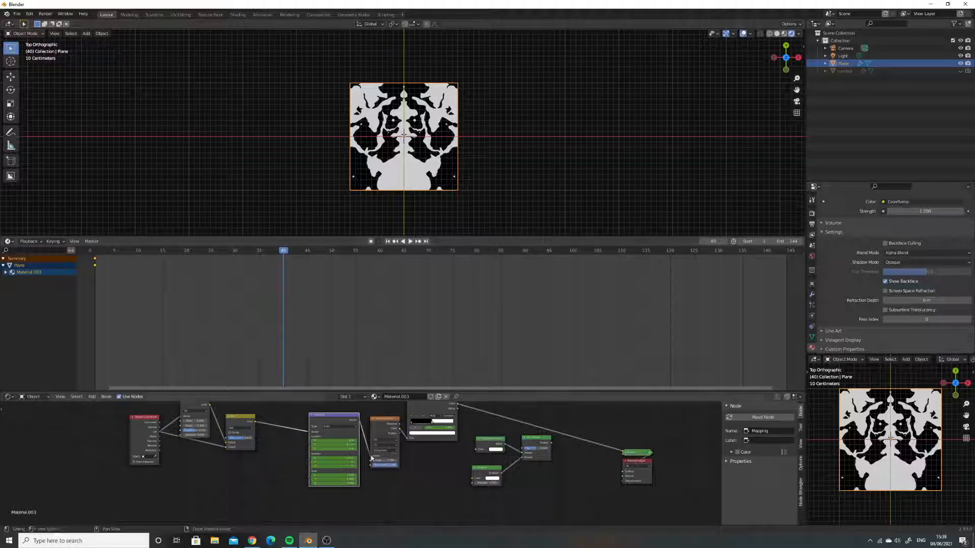
{"action": "scroll", "coordinate": [373, 458], "scroll_direction": "up", "scroll_amount": 1}
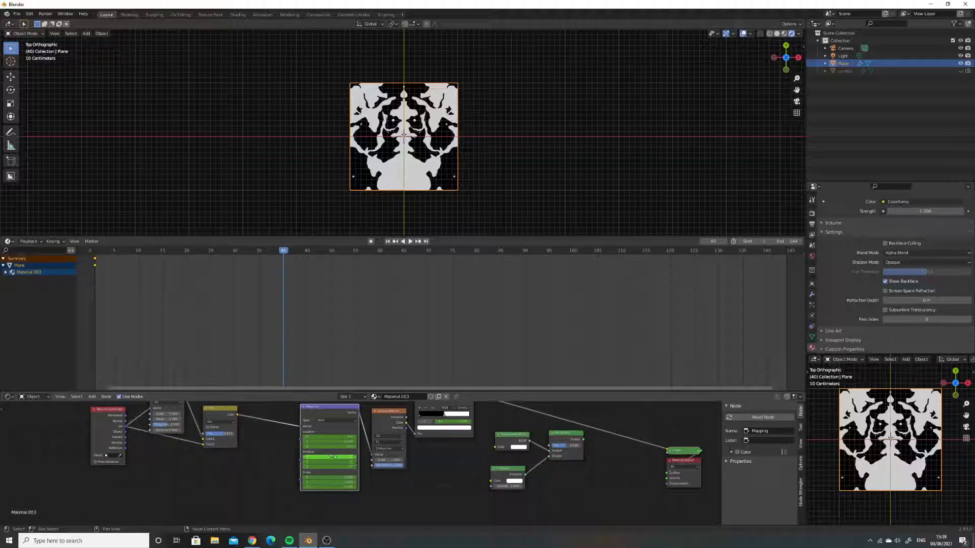
{"action": "left_click_drag", "start_coordinate": [330, 441], "coordinate": [384, 457]}
{"action": "key", "text": "i"}
{"action": "key", "text": "i"}
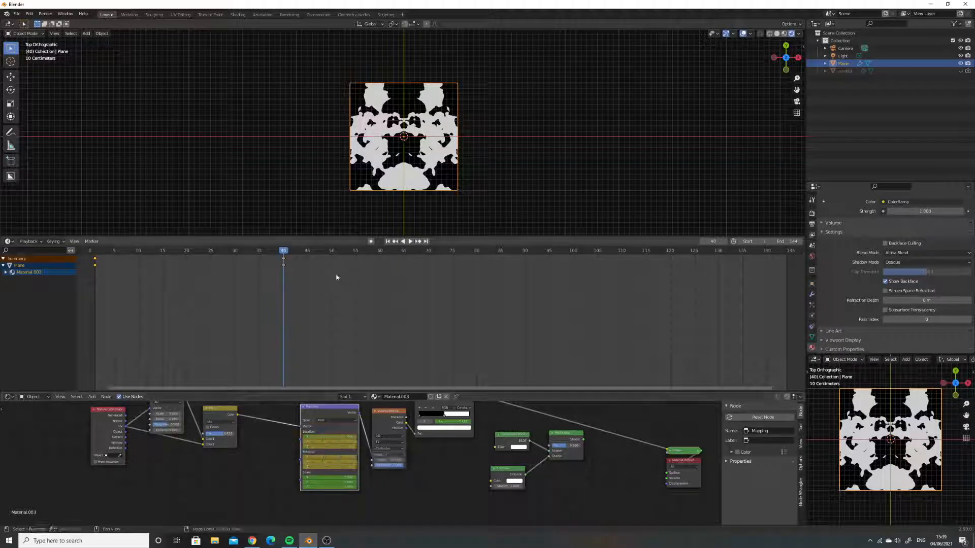
Step: At frame 85, change the Mapping node's location and rotation again and keyframe both
{"action": "left_click_drag", "start_coordinate": [282, 252], "coordinate": [504, 260]}
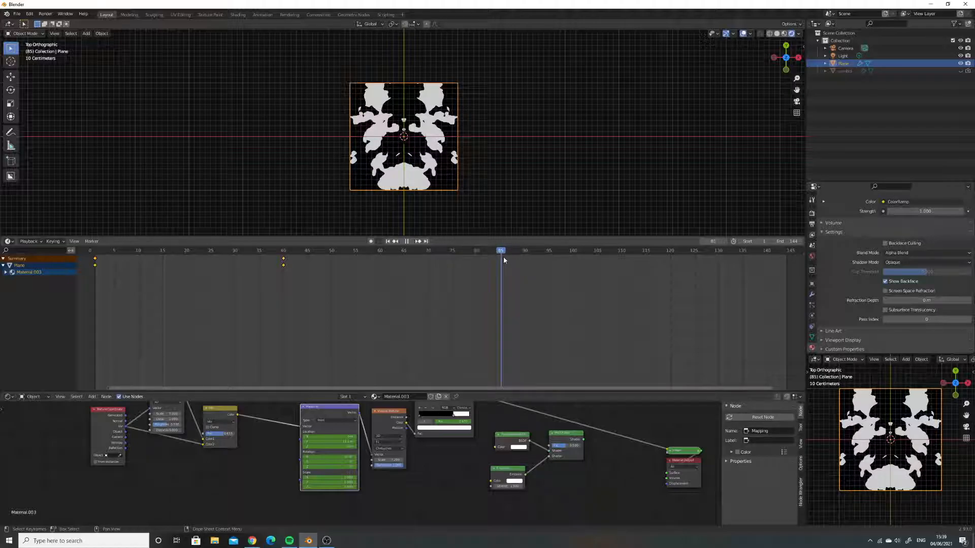
{"action": "left_click_drag", "start_coordinate": [331, 442], "coordinate": [337, 462]}
{"action": "key", "text": "i"}
{"action": "key", "text": "i"}
Step: At frame 134, change the Mapping node's Y location and keyframe the location
{"action": "left_click_drag", "start_coordinate": [501, 251], "coordinate": [737, 261]}
{"action": "left_click_drag", "start_coordinate": [325, 441], "coordinate": [373, 441]}
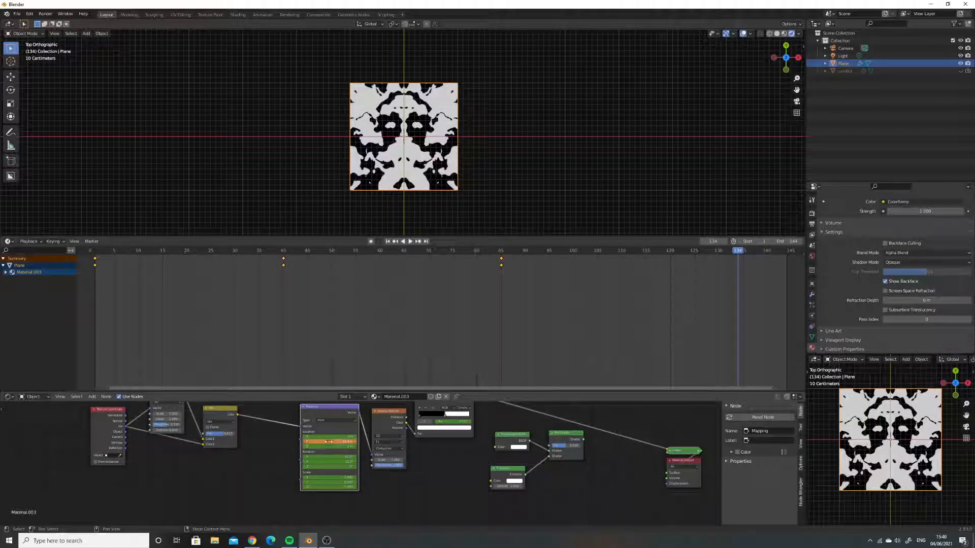
{"action": "key", "text": "i"}
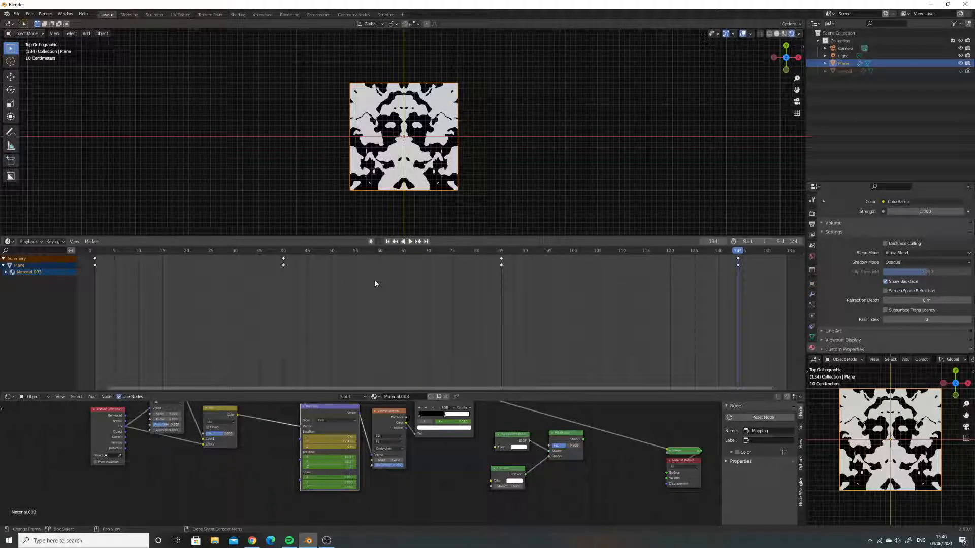
Step: Set the interpolation mode of the Mapping node's keyframes to Constant
{"action": "right_click", "coordinate": [411, 281]}
{"action": "mouse_move", "coordinate": [405, 279]}
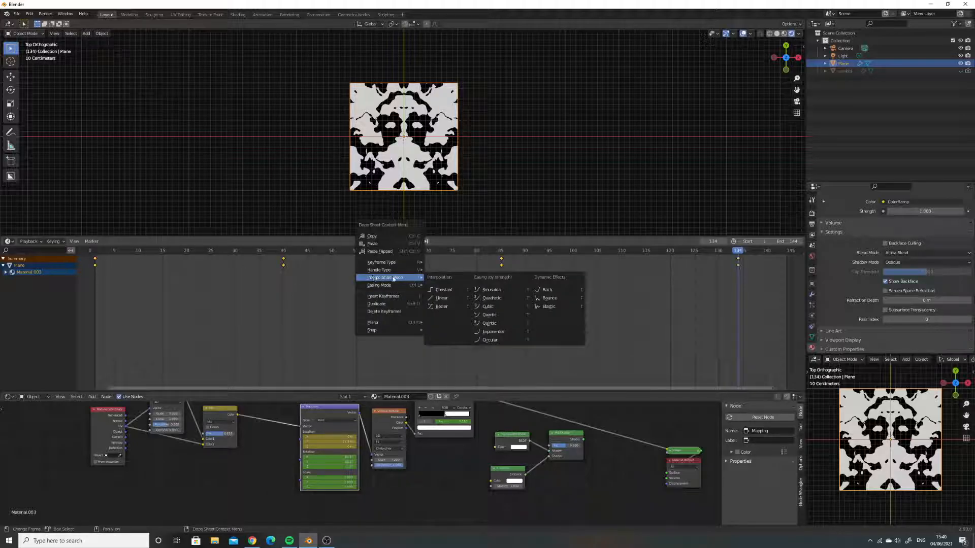
{"action": "left_click", "coordinate": [439, 289]}
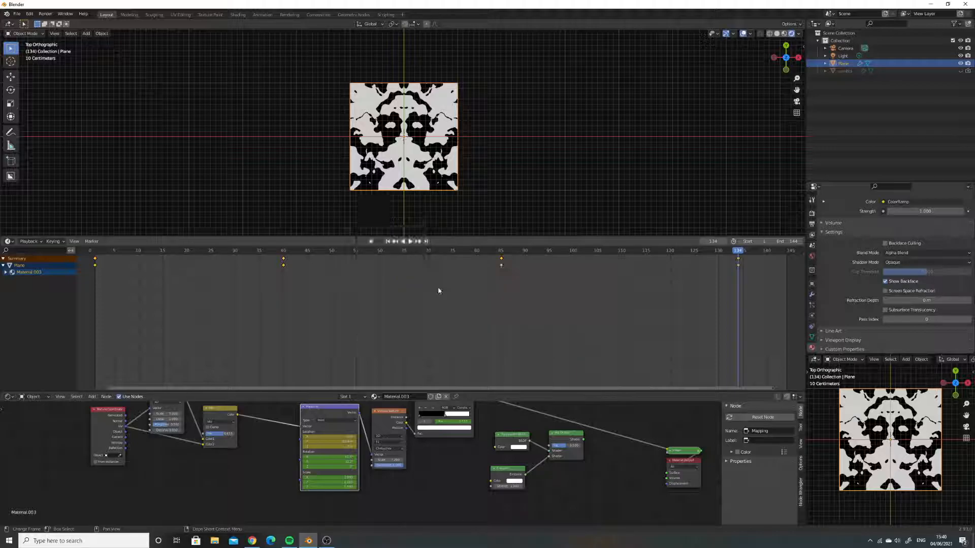
Step: Play back the animation to check how the pattern switches at the Mapping keyframes
{"action": "key", "text": "space"}
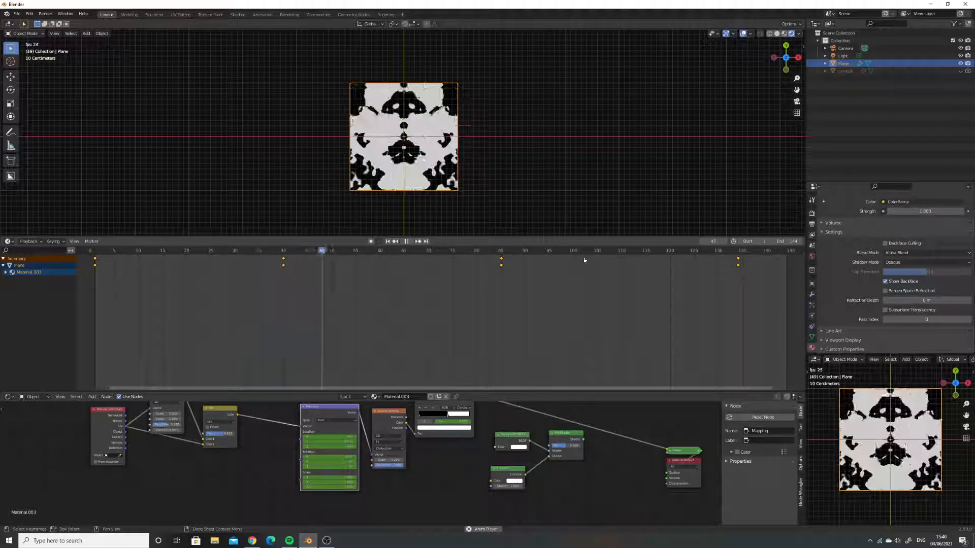
{"action": "key", "text": "space"}
Step: Select the ColorRamp node and change the timeline area to the Graph Editor for its noise-modified curve
{"action": "middle_click_drag", "start_coordinate": [468, 426], "coordinate": [445, 470]}
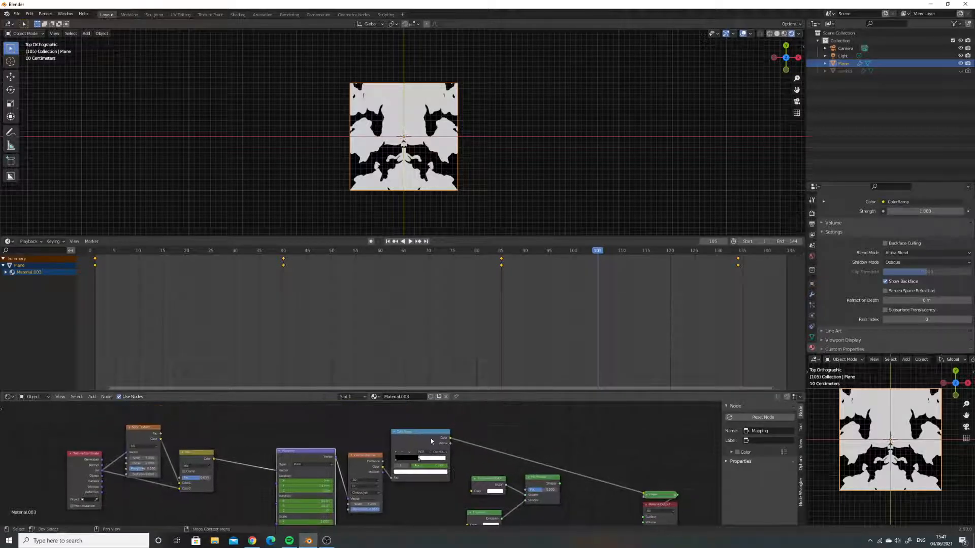
{"action": "left_click", "coordinate": [430, 440]}
{"action": "left_click", "coordinate": [11, 242]}
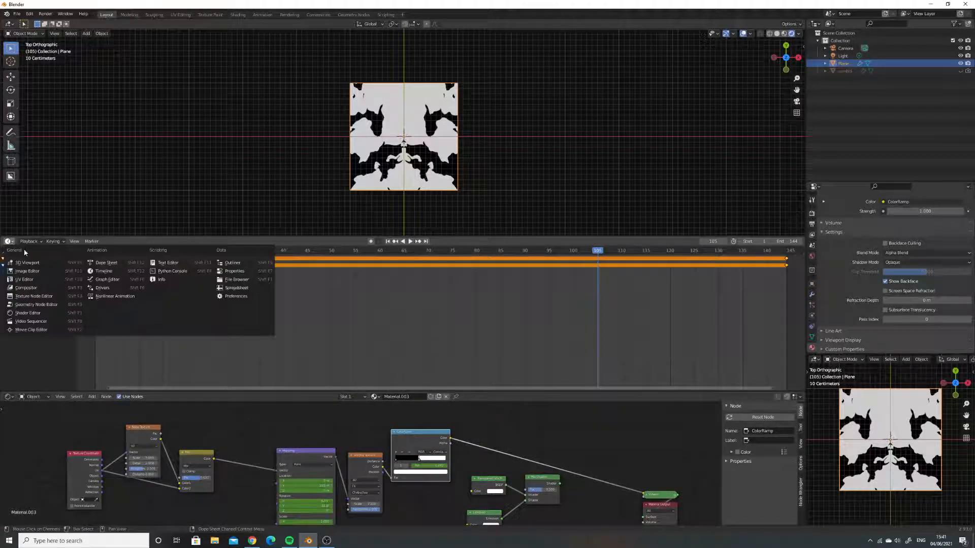
{"action": "left_click", "coordinate": [99, 281]}
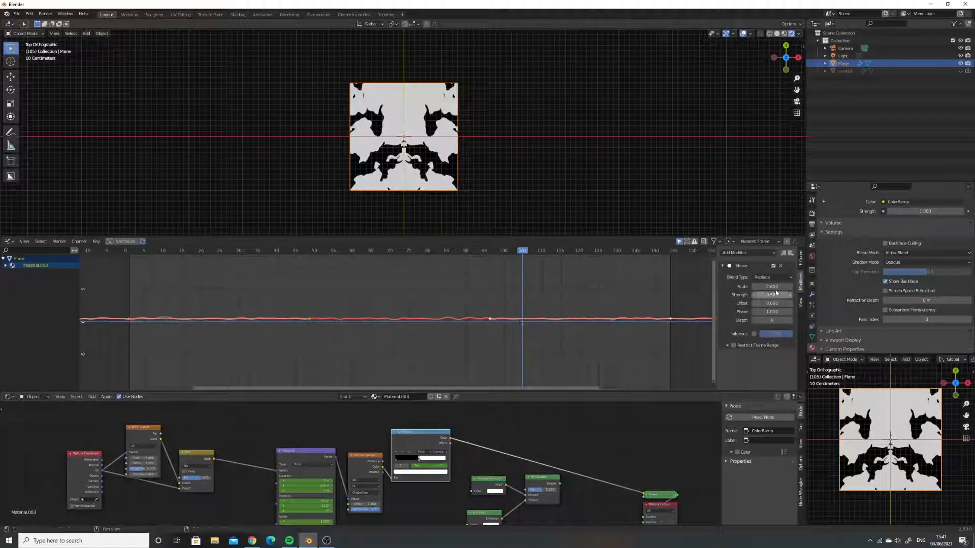
Step: Set the Noise modifier's scale to 3.200 and strength to -1.500 on the ColorRamp curve, checking the motion in playback
{"action": "left_click_drag", "start_coordinate": [777, 288], "coordinate": [751, 295]}
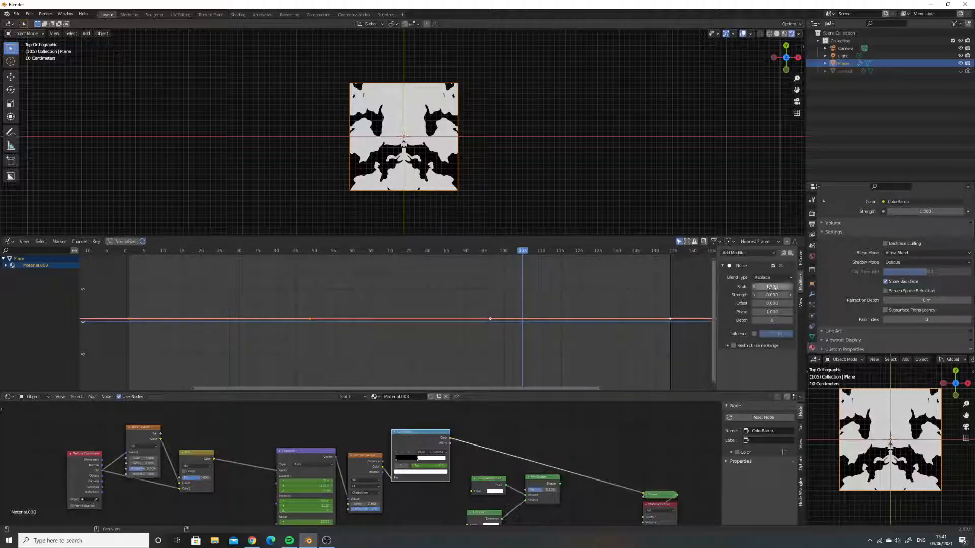
{"action": "key", "text": "space"}
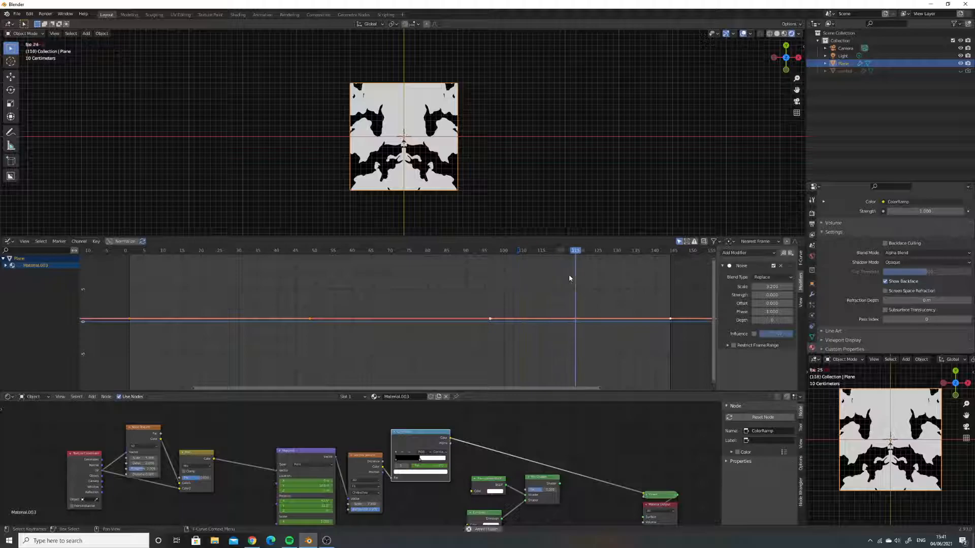
{"action": "key", "text": "space"}
{"action": "left_click_drag", "start_coordinate": [775, 293], "coordinate": [731, 293]}
{"action": "key", "text": "space"}
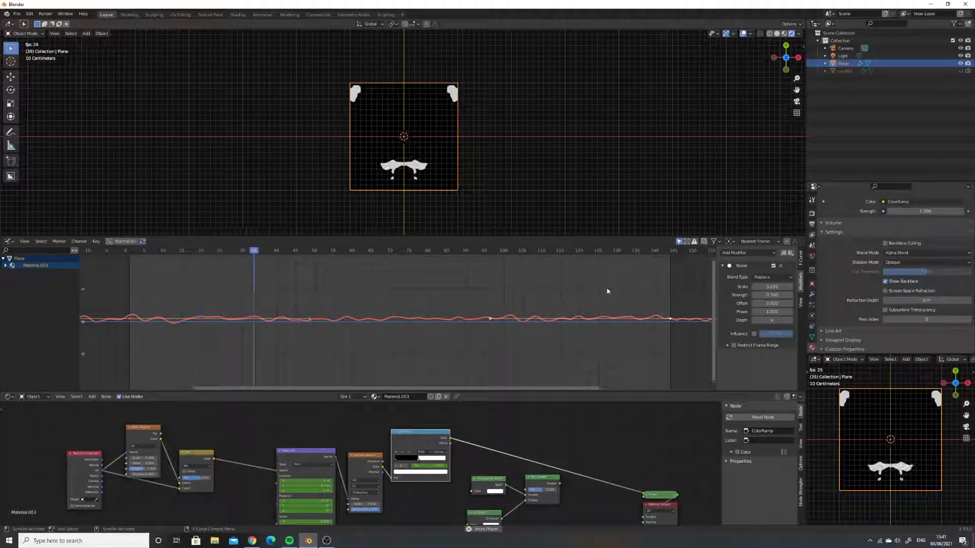
{"action": "key", "text": "space"}
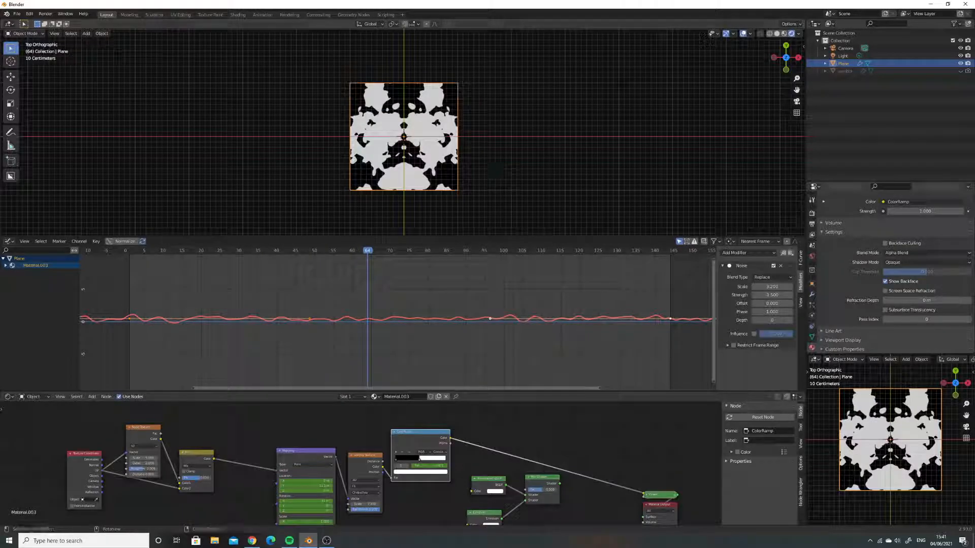